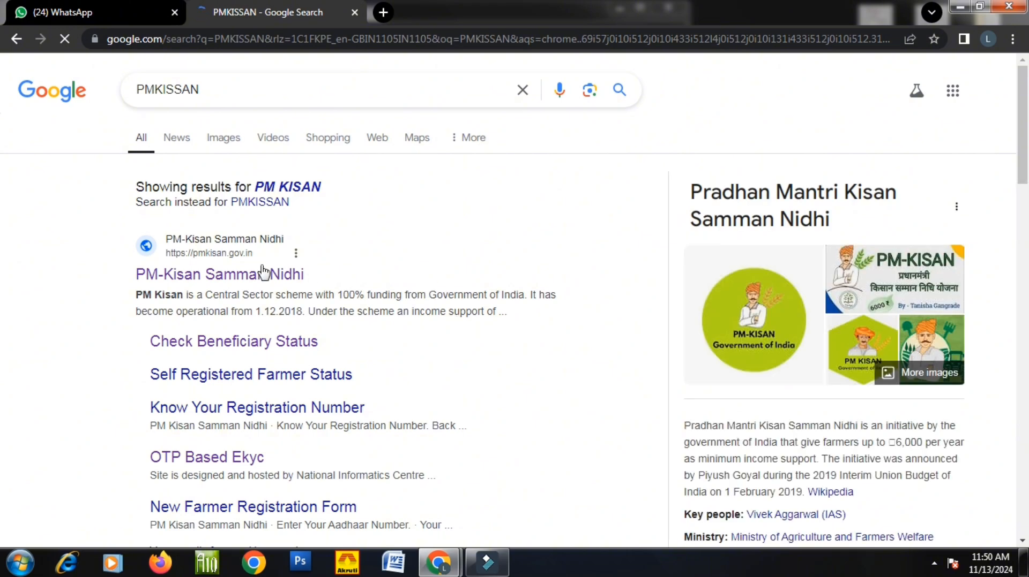
Open the PM-Kisan Samman Nidhi site from the search results and start a New Farmer Registration
drag(126, 237, 289, 271)
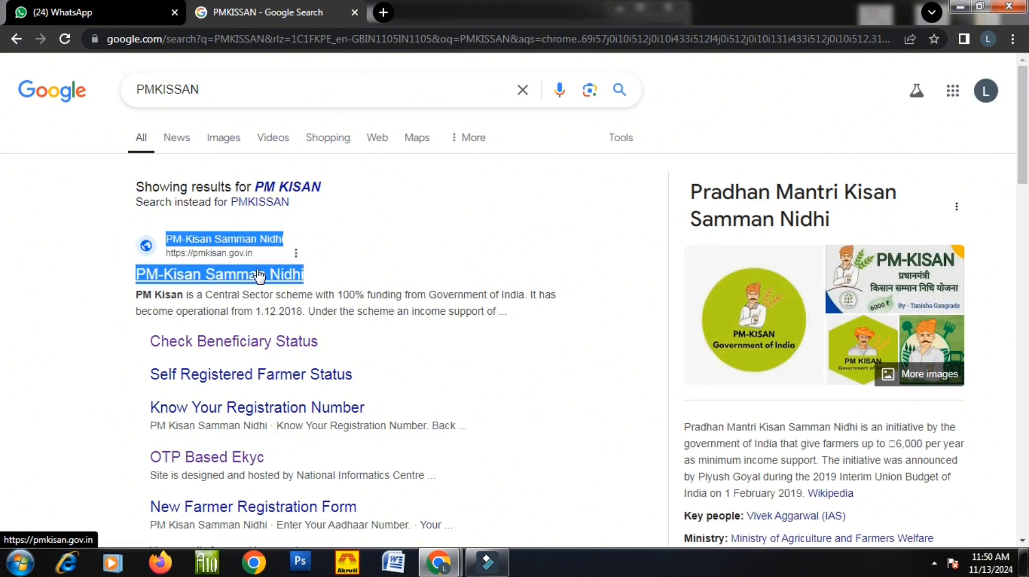
click(260, 274)
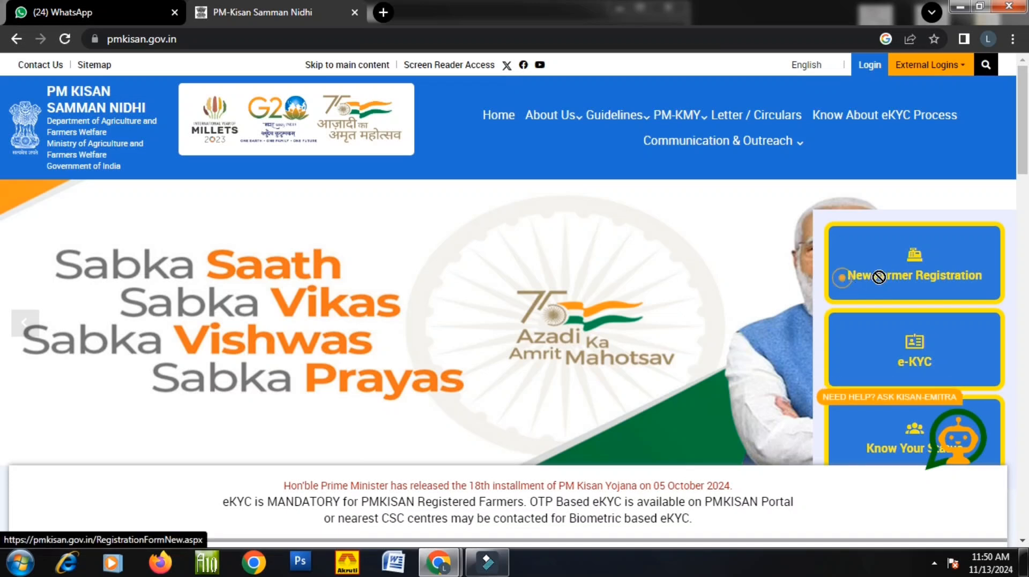
click(930, 279)
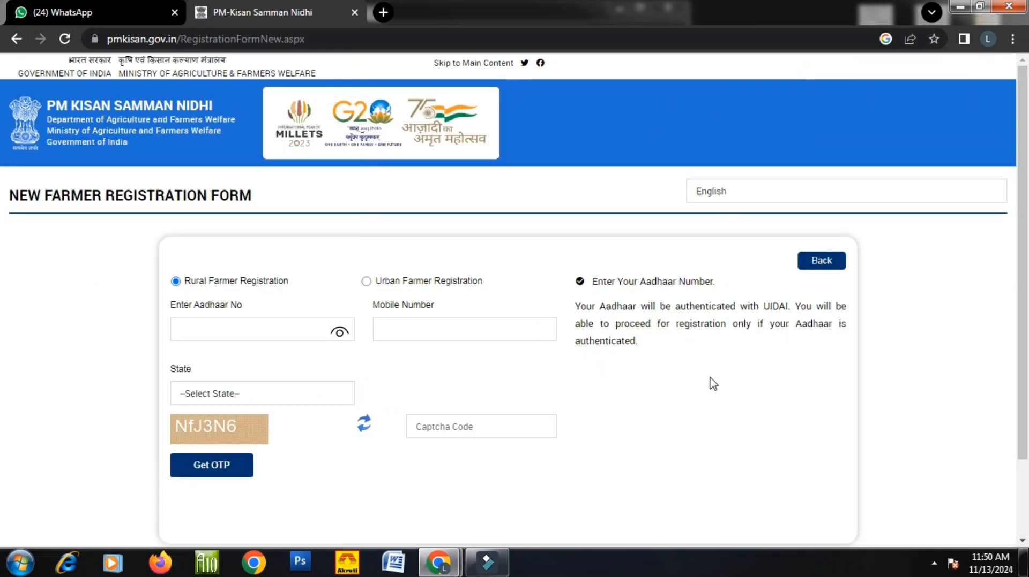
Enter the farmer's Aadhaar number in the rural farmer registration form
click(211, 328)
drag(297, 289, 195, 294)
click(190, 328)
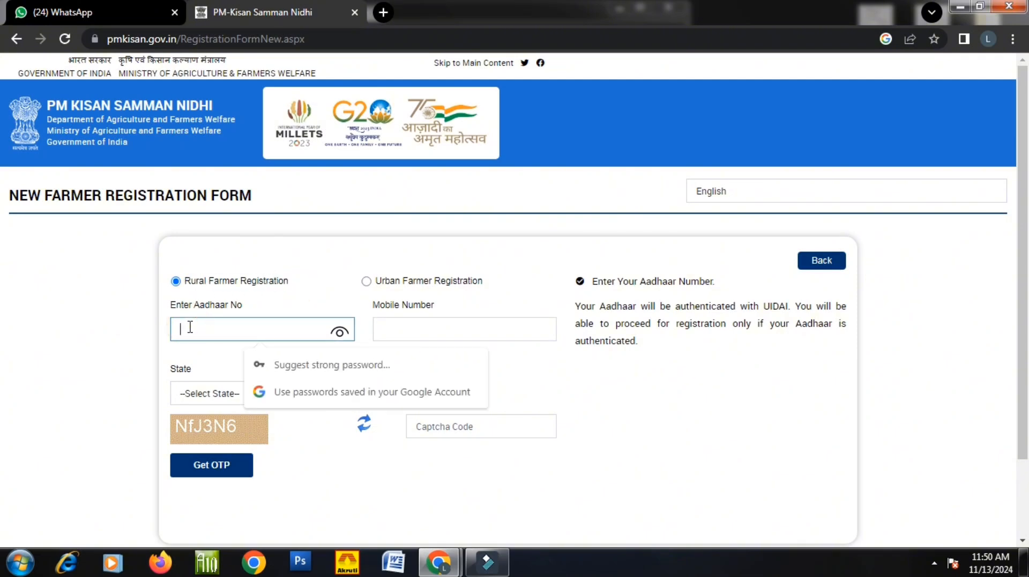
text(•••••••••••••)
Fill in the farmer's mobile number and choose ODISHA as the state
click(439, 335)
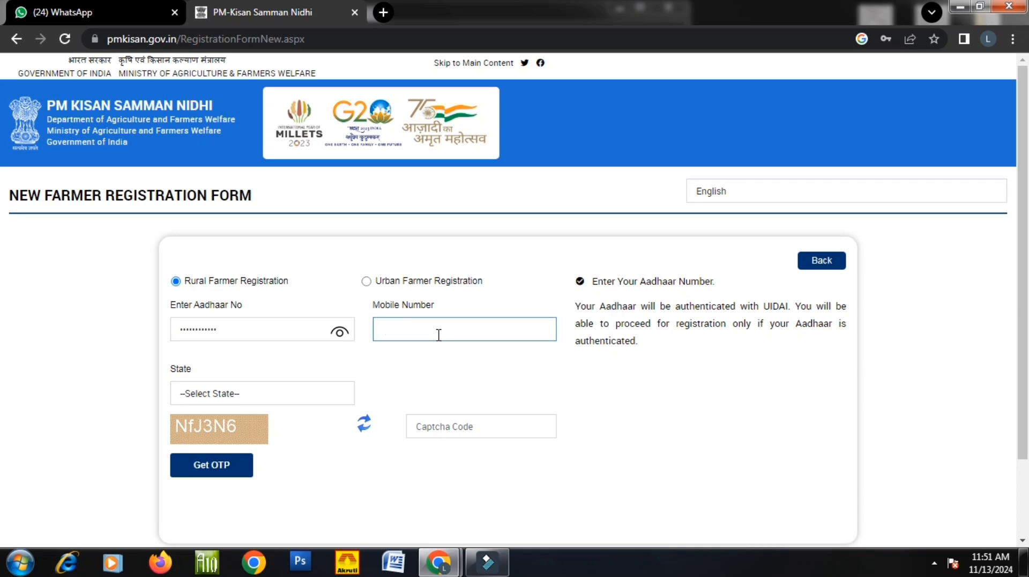
text(9668)
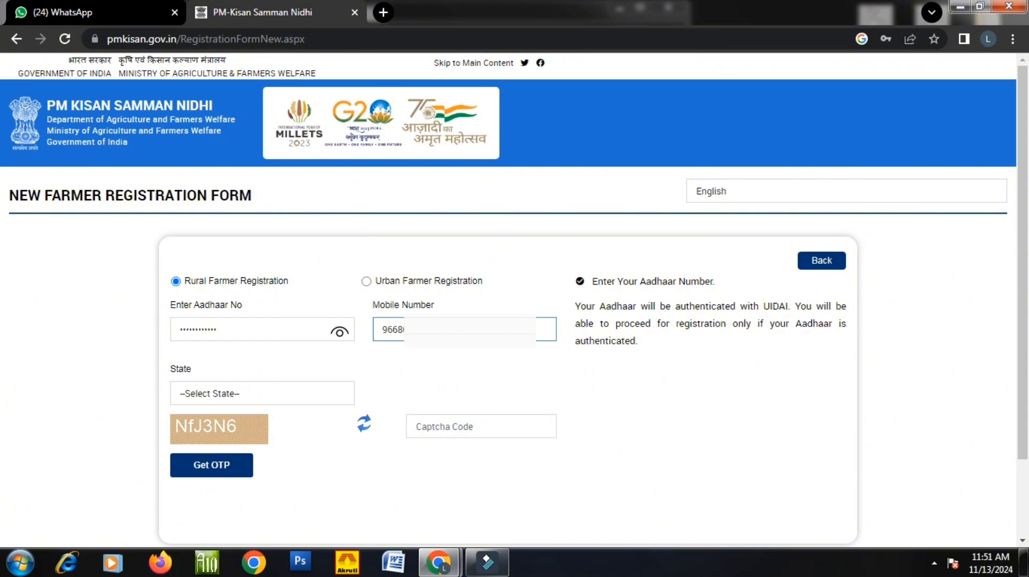
click(268, 404)
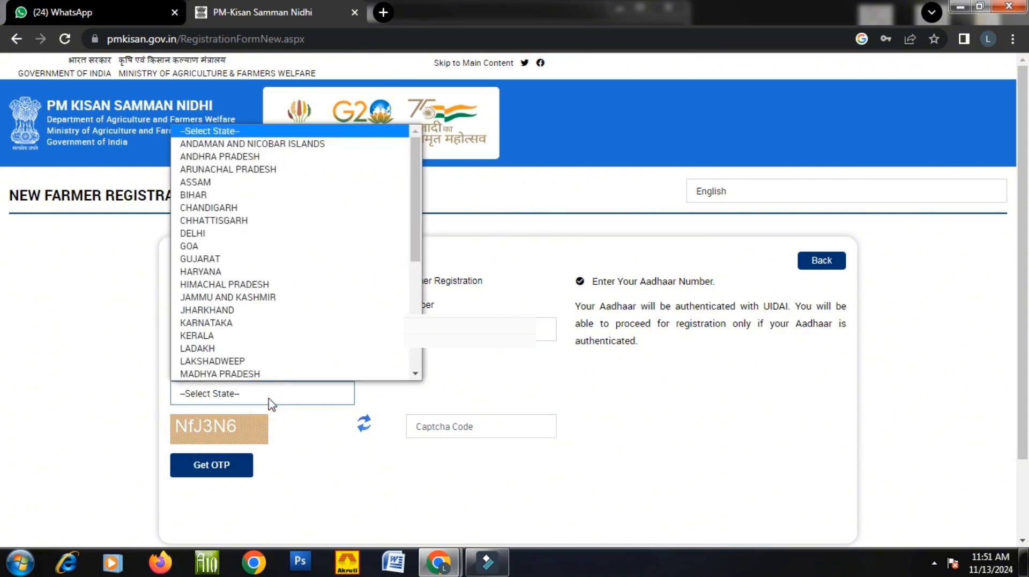
key(o)
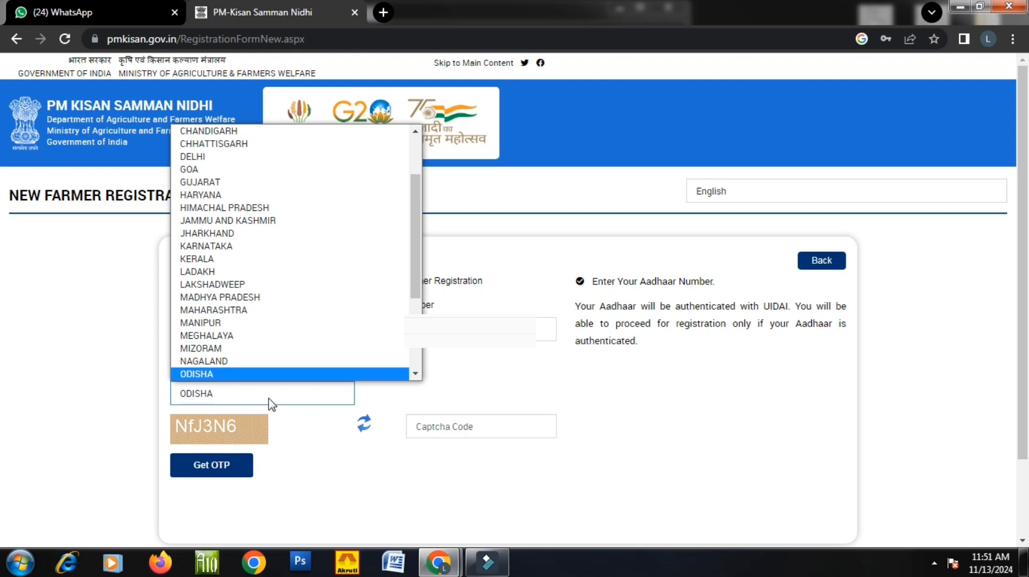
key(Return)
Enter the captcha code NfJ3N6 and request the OTP
click(500, 427)
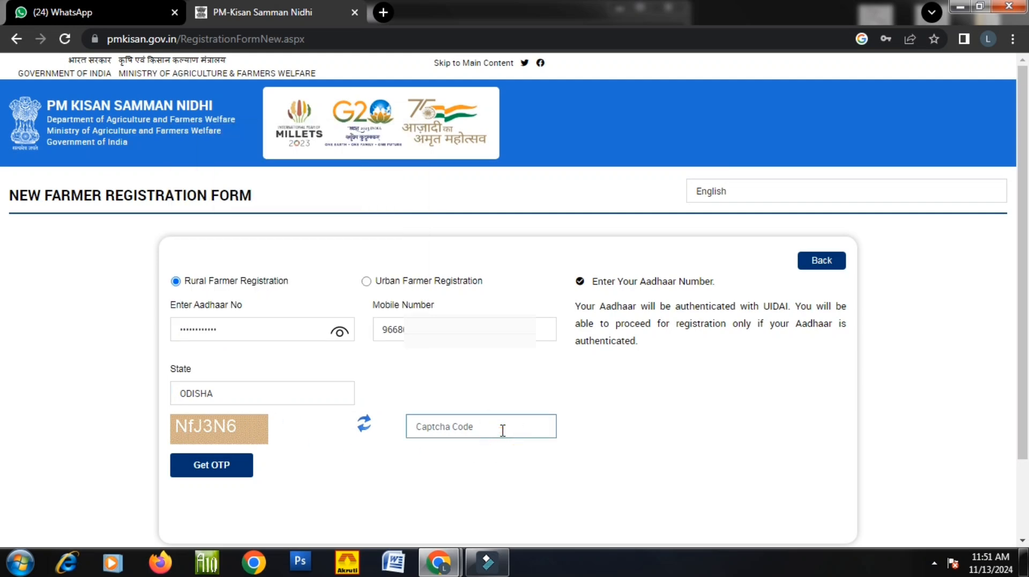
text(NfJ3N6)
click(212, 466)
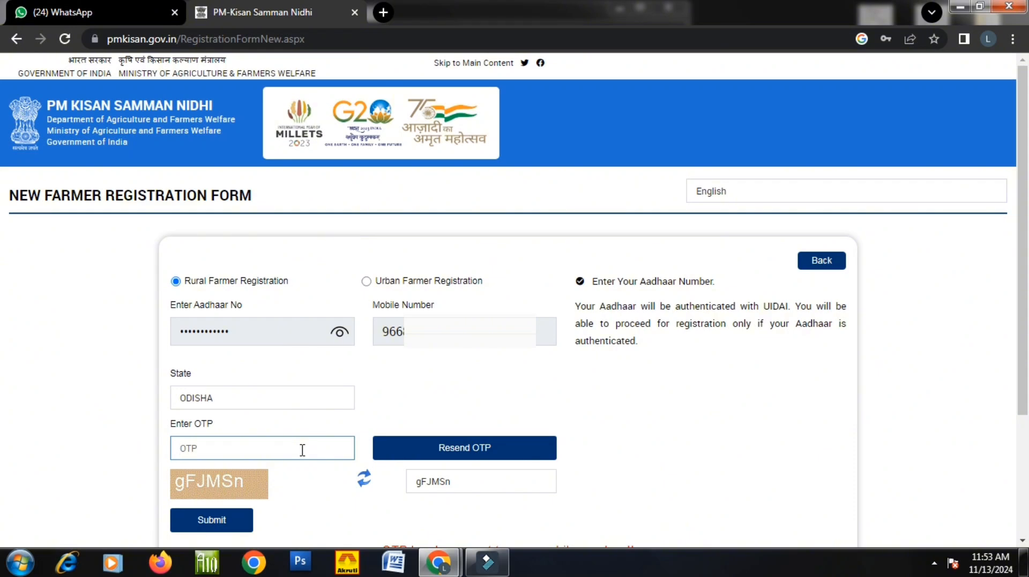
Enter the received OTP and submit it
click(217, 521)
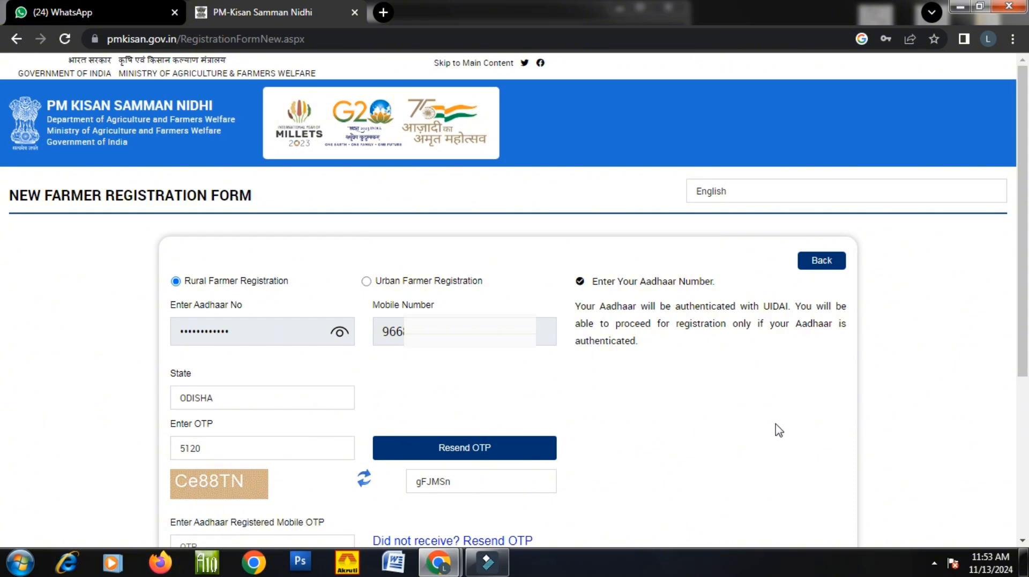
Replace the captcha code with Ce88TN
scroll(793, 431, down, 4)
click(474, 255)
key(BackSpace)
key(BackSpace)
key(BackSpace)
key(BackSpace)
key(BackSpace)
key(BackSpace)
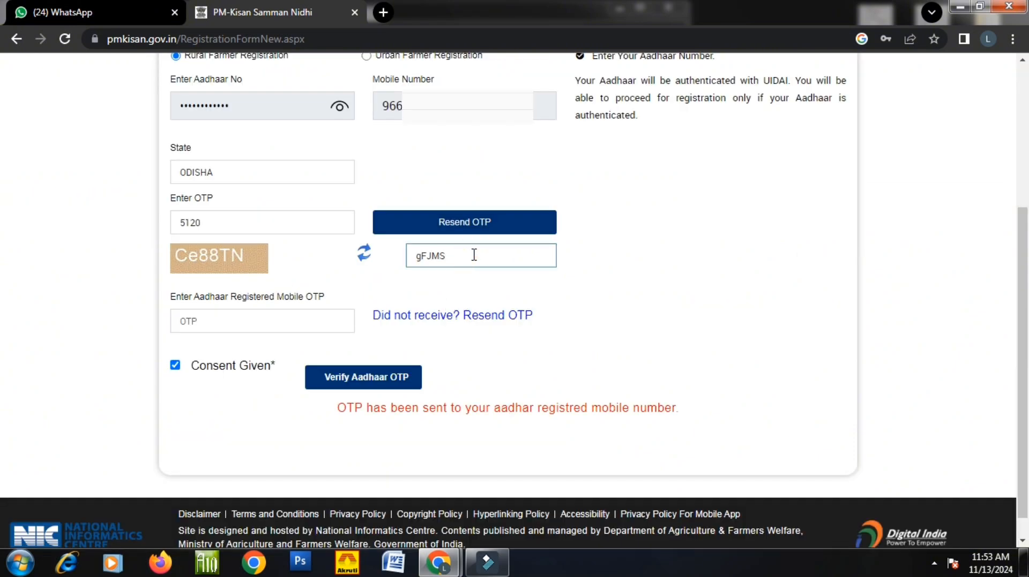
text(Ce88TN)
Enter the Aadhaar-registered mobile OTP, keep consent given, and verify the Aadhaar OTP
click(272, 320)
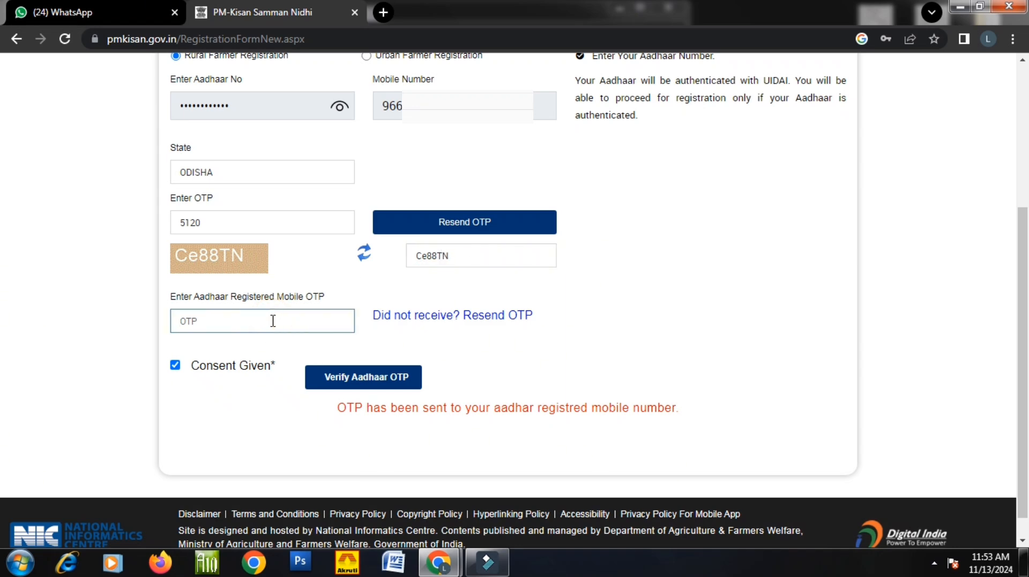
click(375, 381)
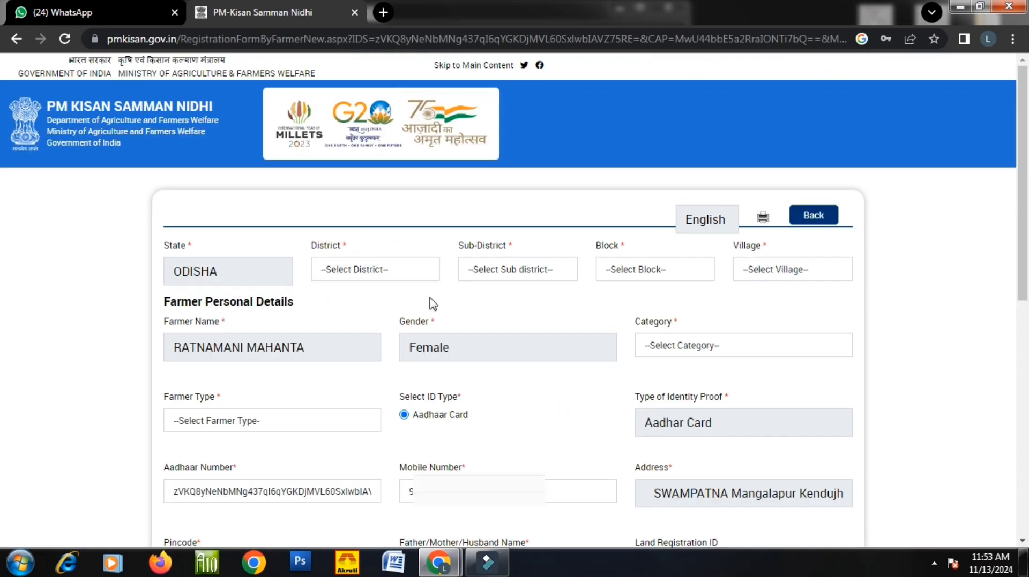
Select KENDUJHAR as the district and Patana as the sub-district
click(390, 271)
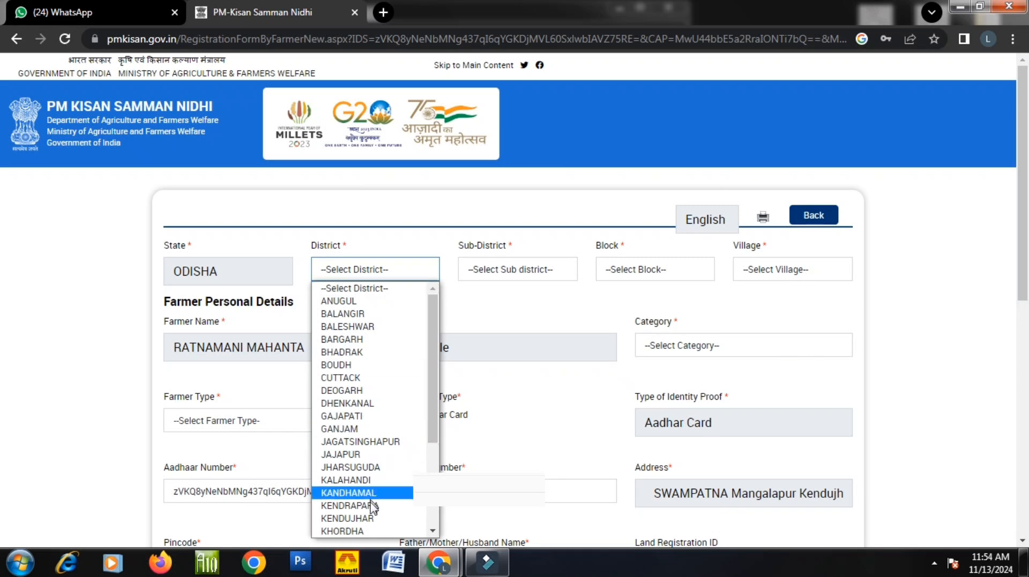
click(348, 519)
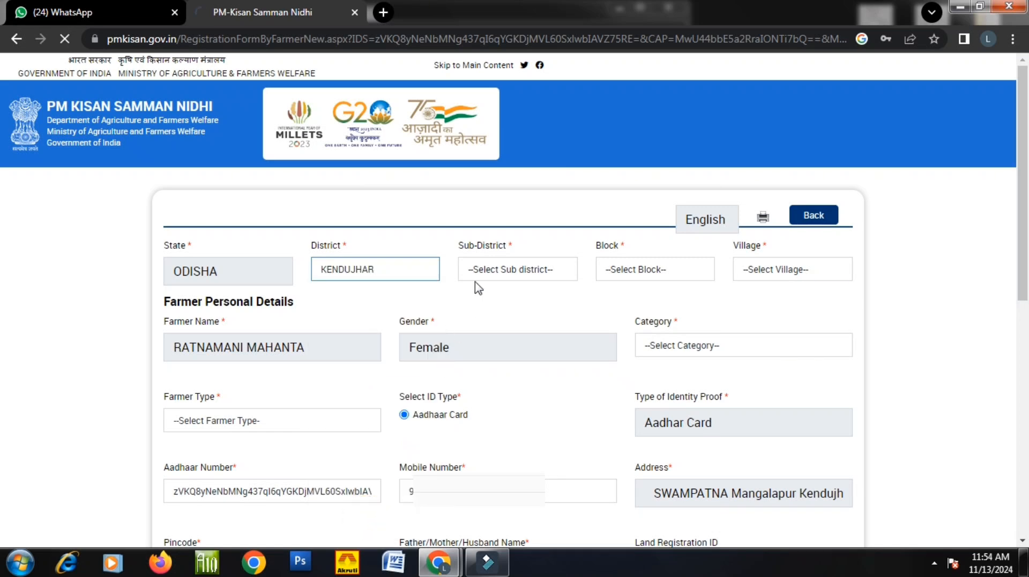
click(511, 269)
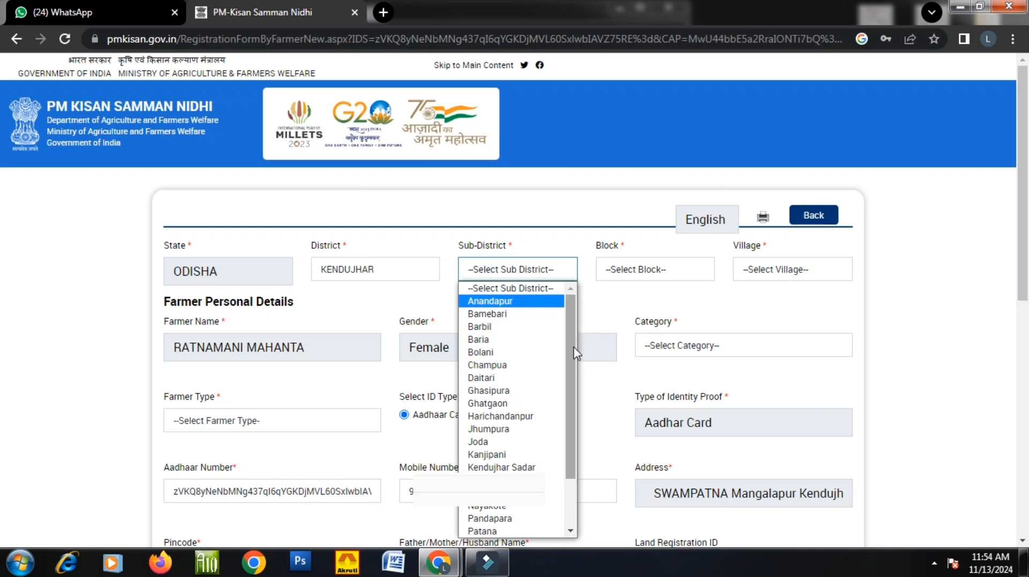
drag(572, 303, 572, 348)
click(528, 468)
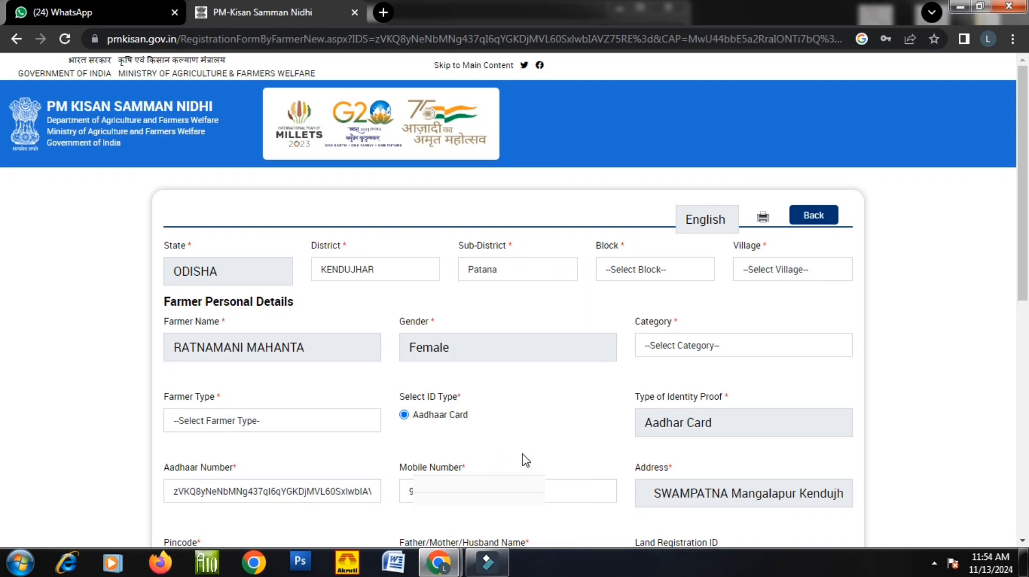
Set the block to PATANA and the village to Mangalapur - (385912)
click(647, 269)
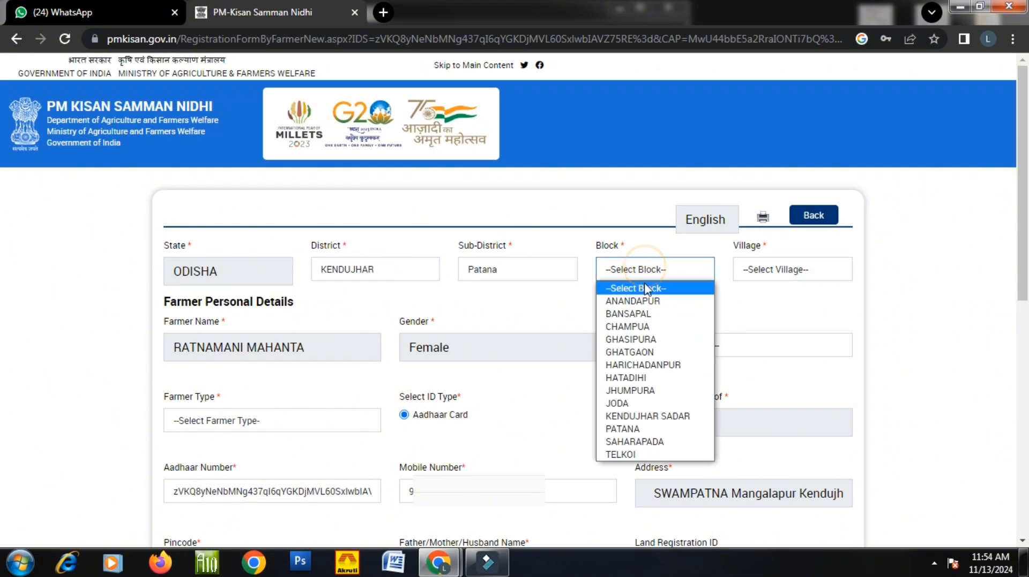
click(643, 428)
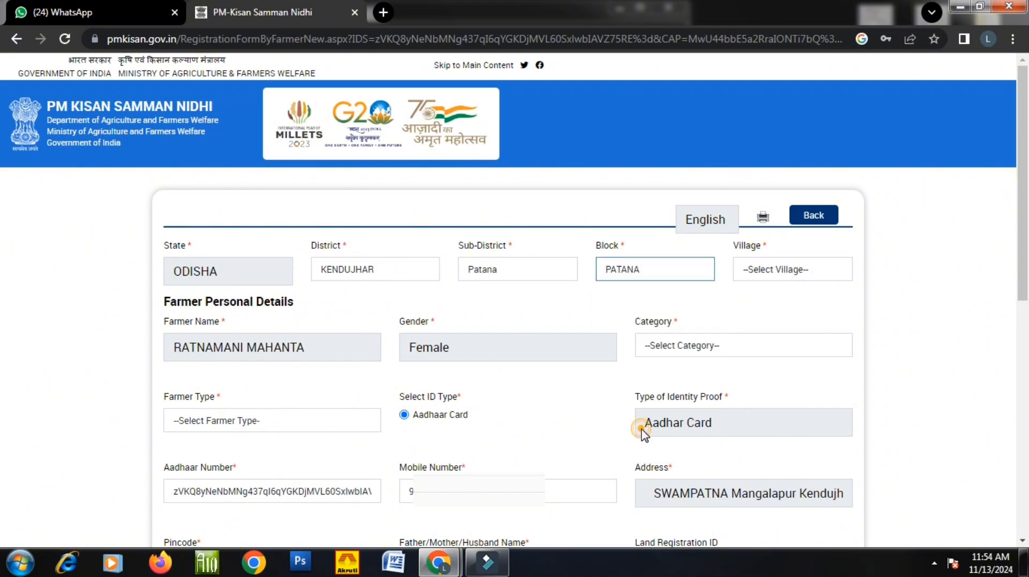
click(804, 275)
scroll(835, 509, down, 5)
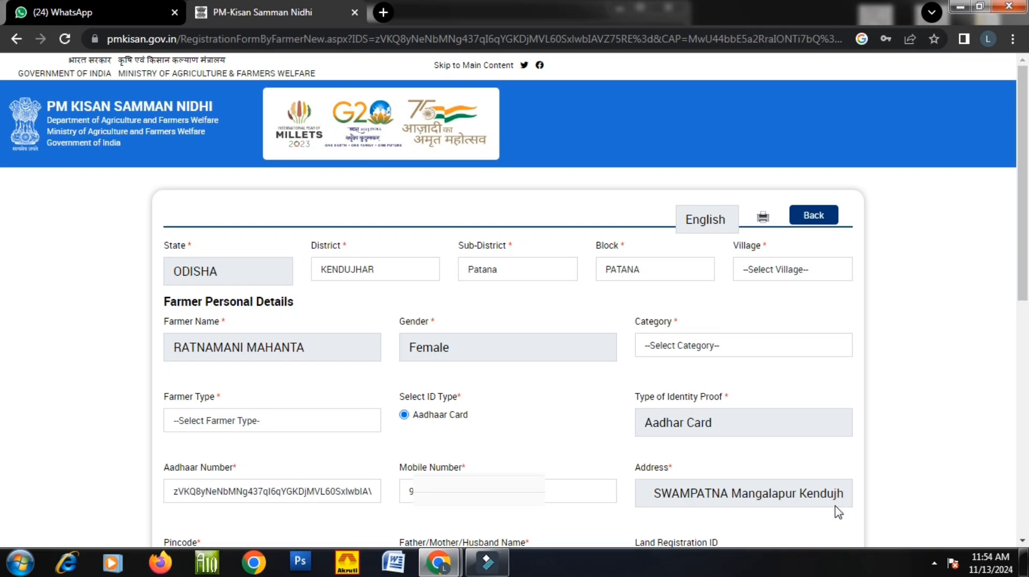
click(786, 271)
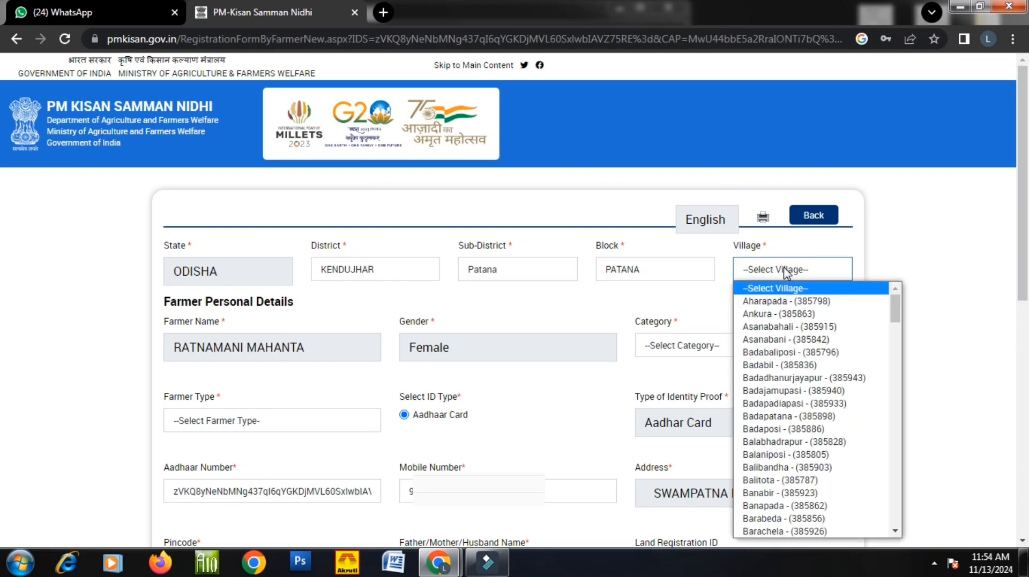
text(man)
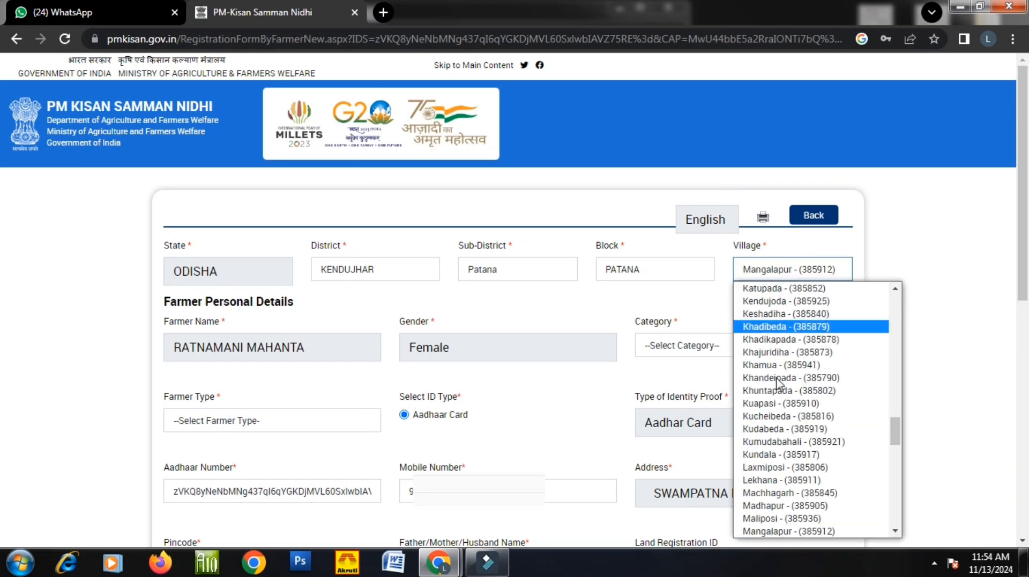
mouse_move(894, 430)
mouse_down()
mouse_move(907, 324)
mouse_move(919, 417)
mouse_move(909, 429)
mouse_up()
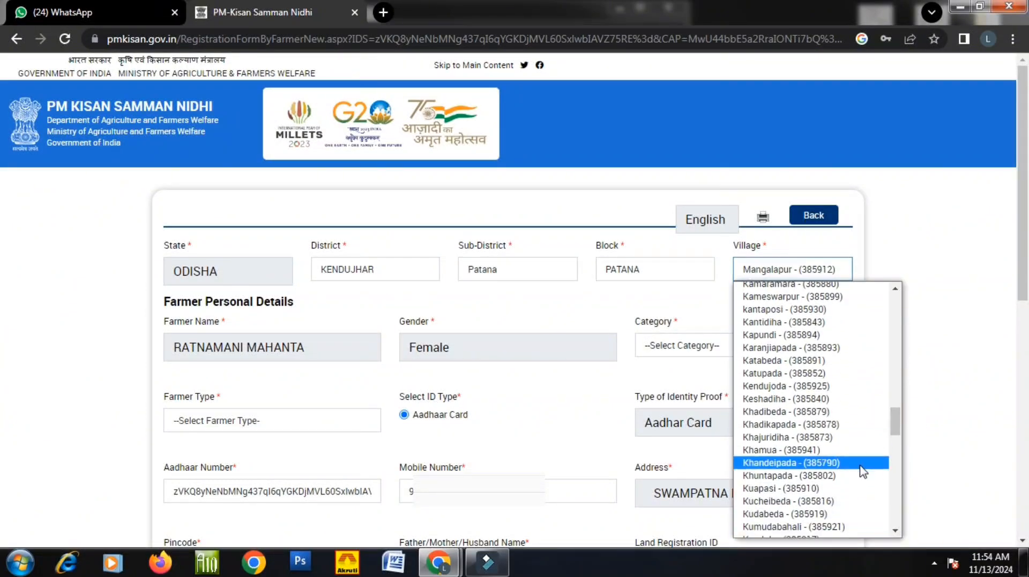
scroll(861, 474, down, 3)
click(810, 468)
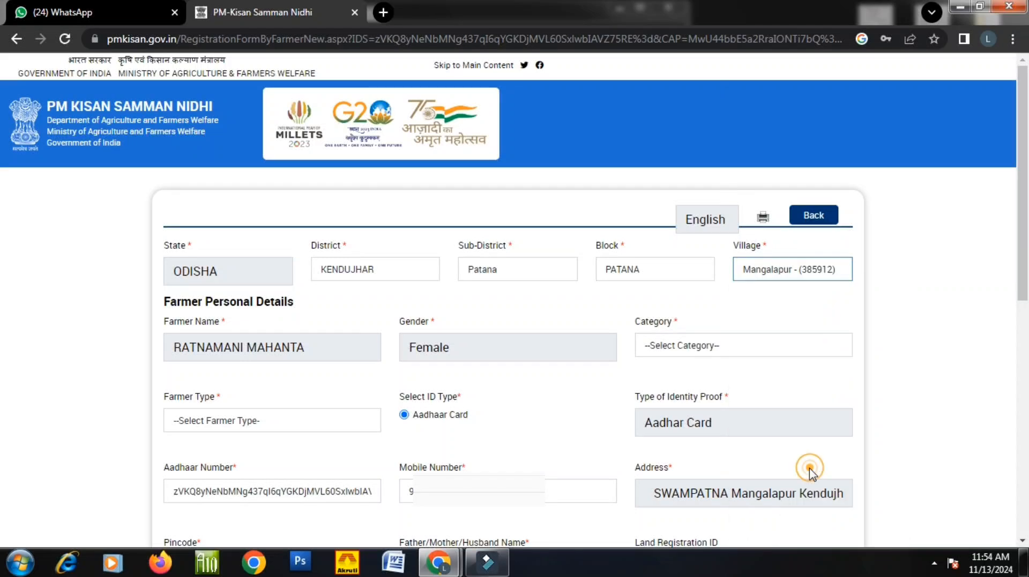
Set the farmer's category to General/Others
click(694, 351)
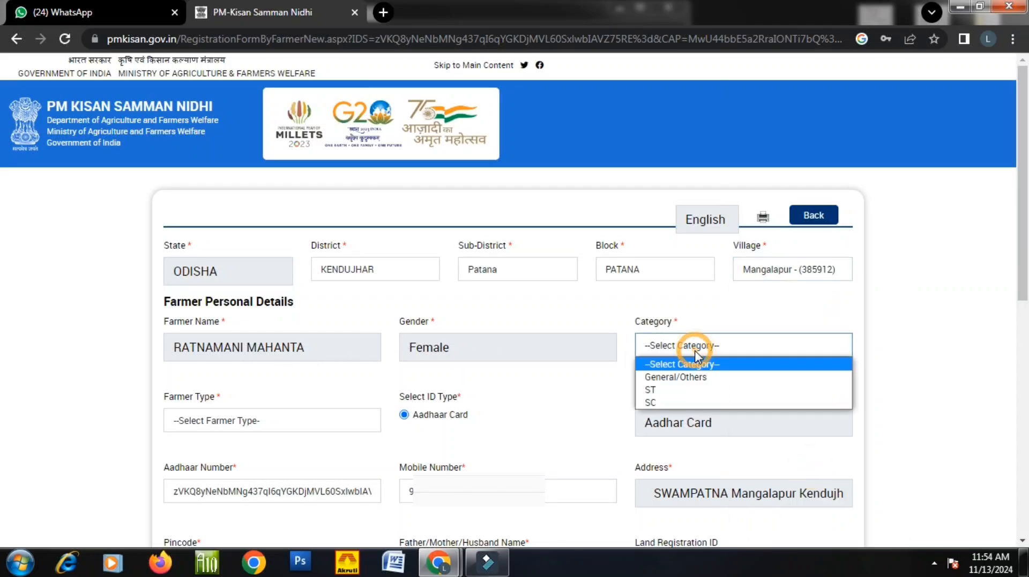
click(678, 375)
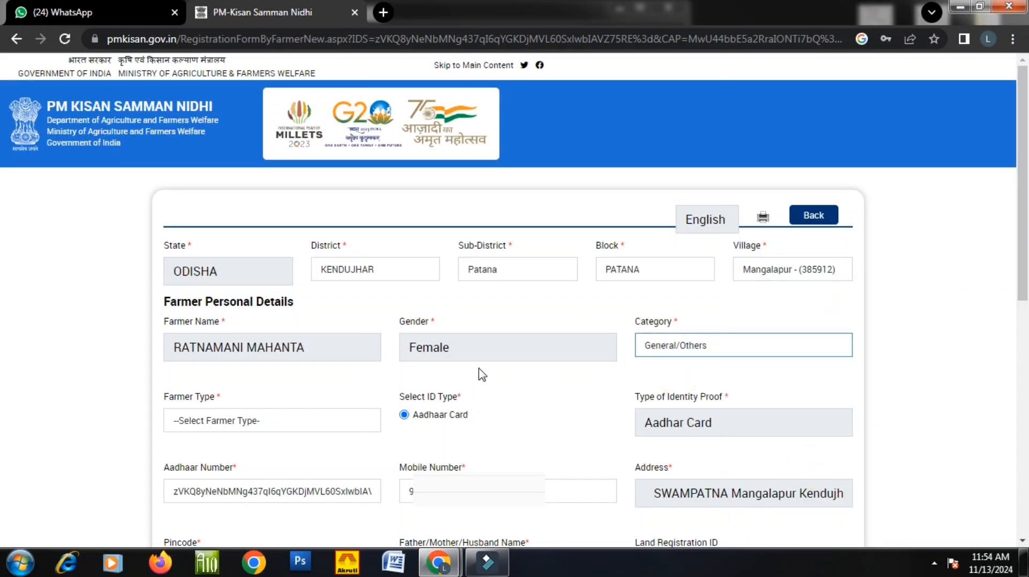
drag(636, 324, 682, 328)
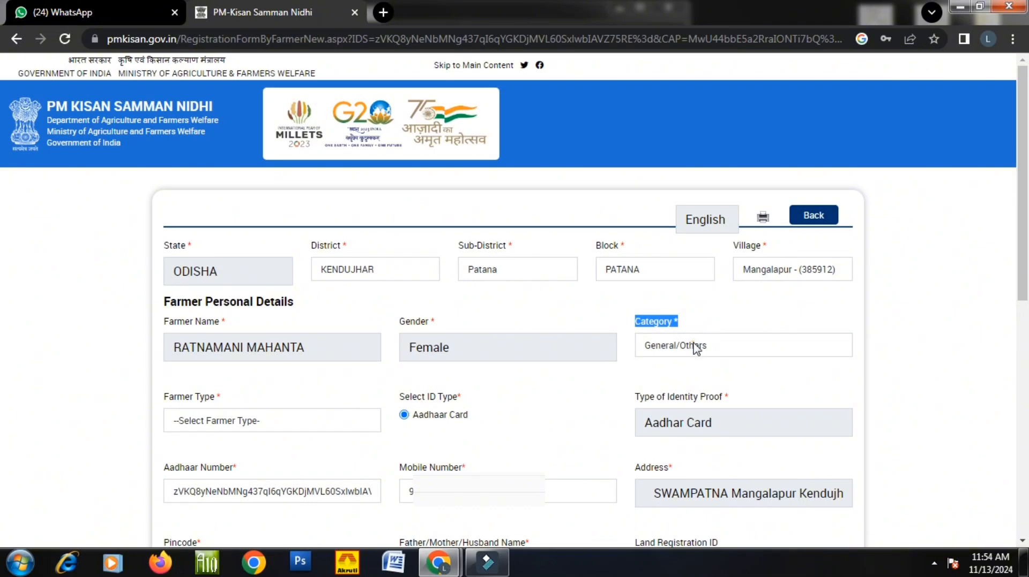
click(689, 344)
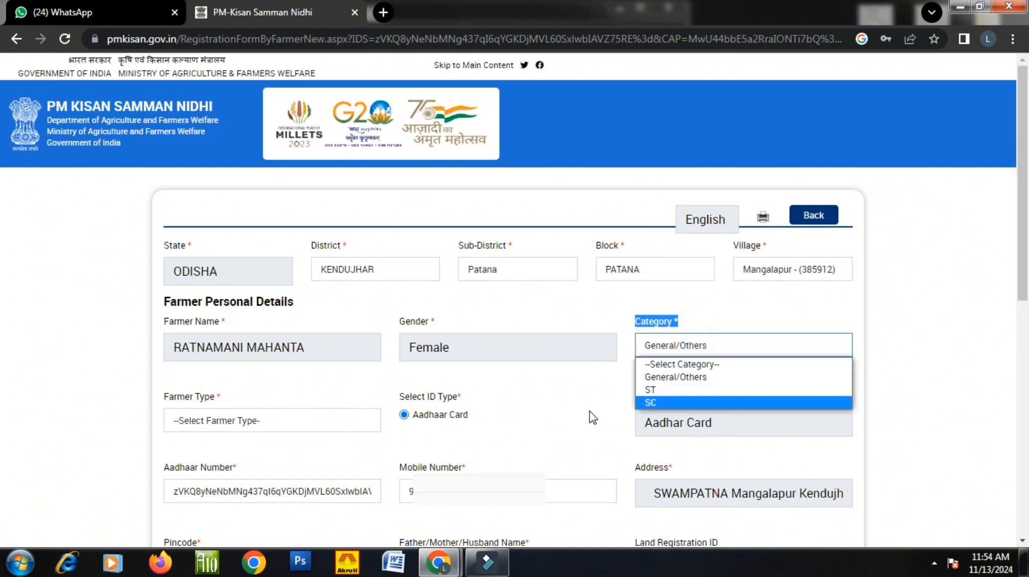
click(660, 377)
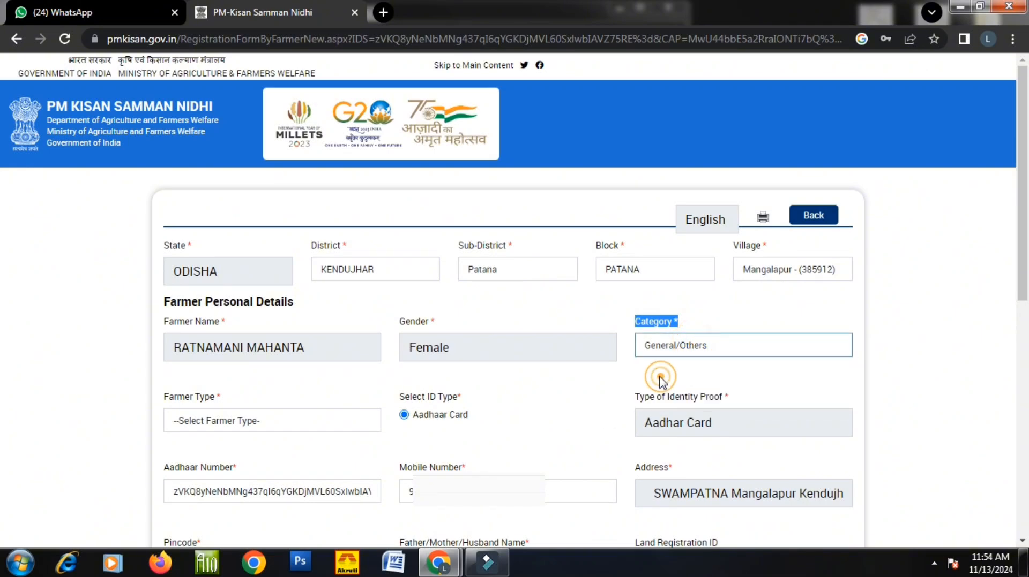
Set the farmer type to Small (1-2Ha)
click(163, 399)
drag(163, 399, 216, 400)
click(216, 422)
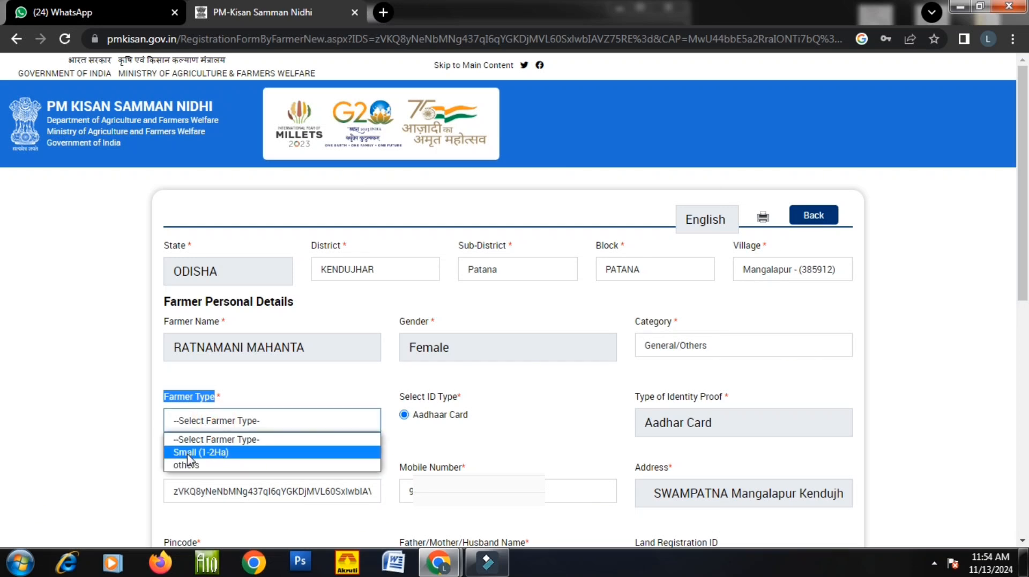
click(213, 454)
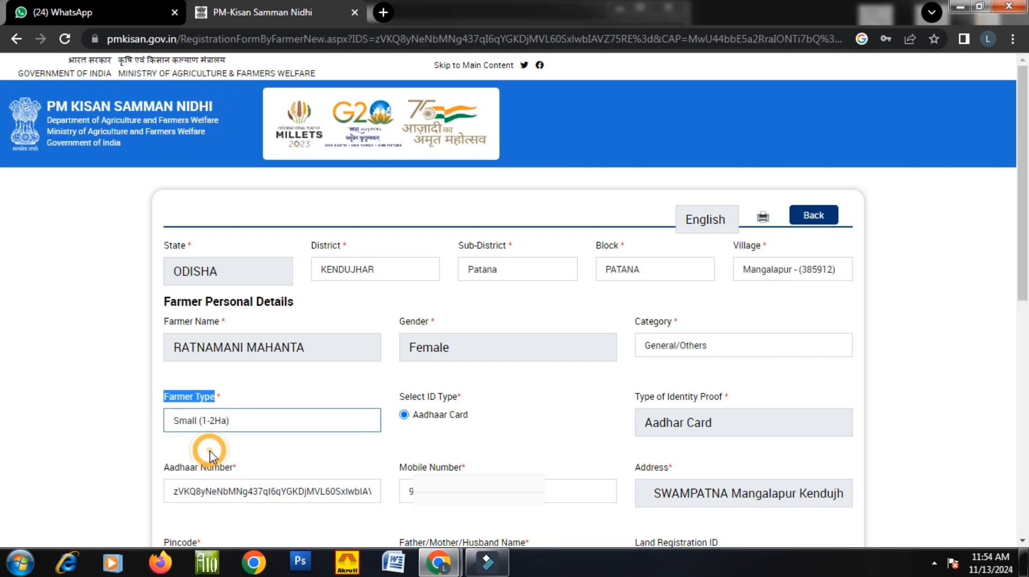
Fill in the father/mother/husband name by picking the autofill suggestion
scroll(498, 407, down, 4)
click(462, 346)
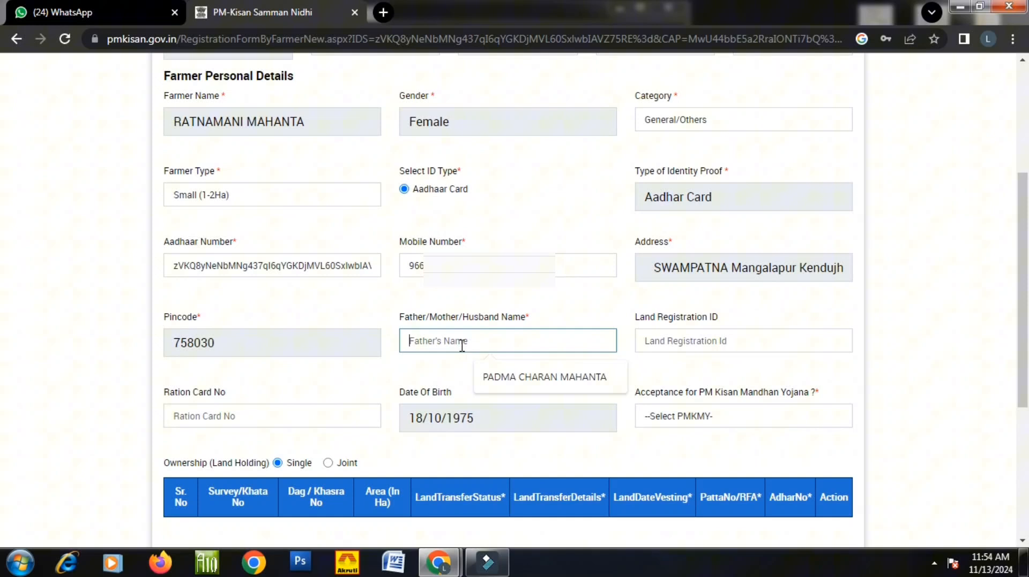
click(490, 377)
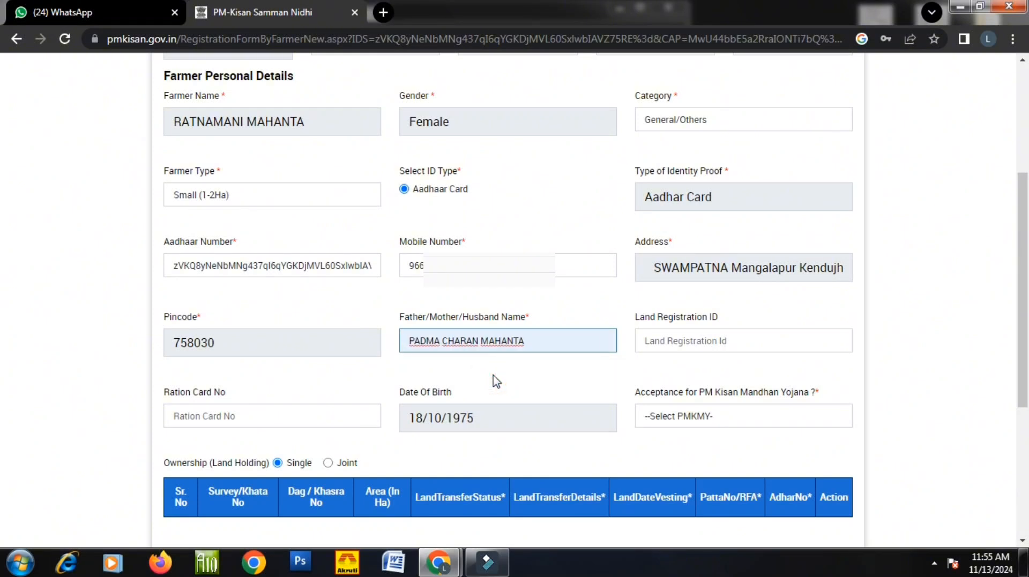
Enter the farmer's ration card number
key(Tab)
key(Tab)
scroll(550, 377, down, 1)
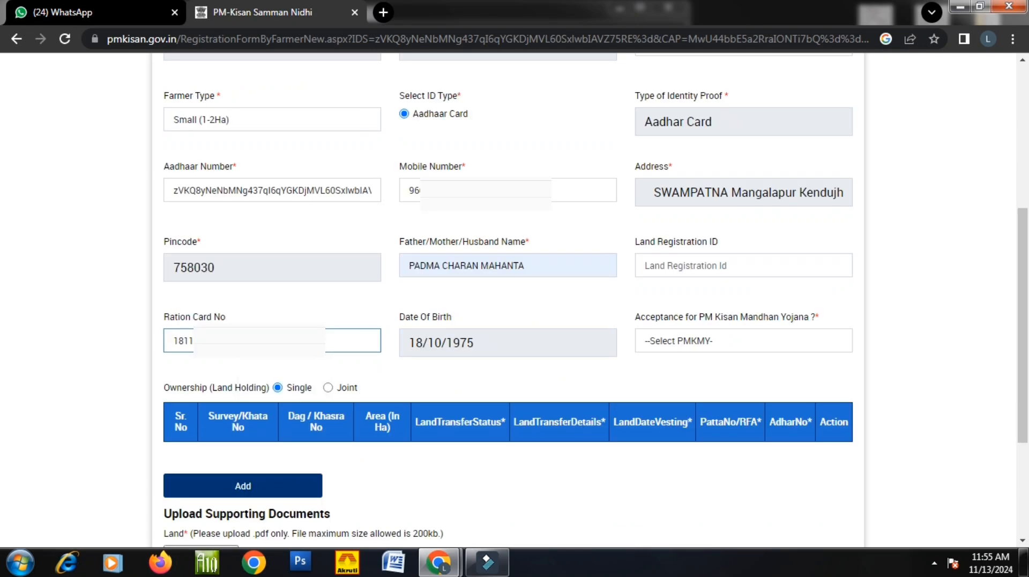
Set the Acceptance for PM Kisan Mandhan Yojana option to No
click(292, 367)
drag(632, 317, 808, 321)
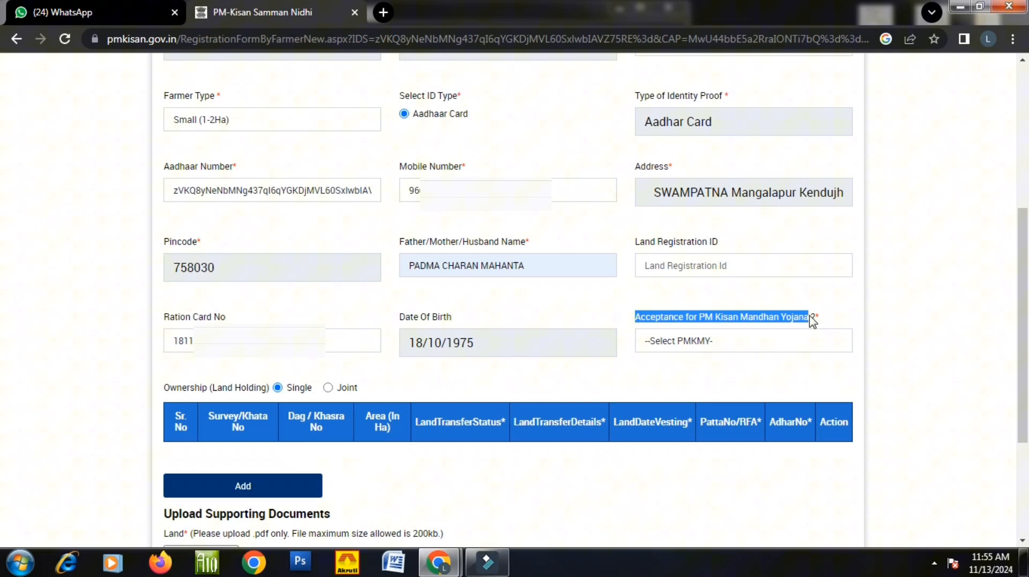
click(753, 338)
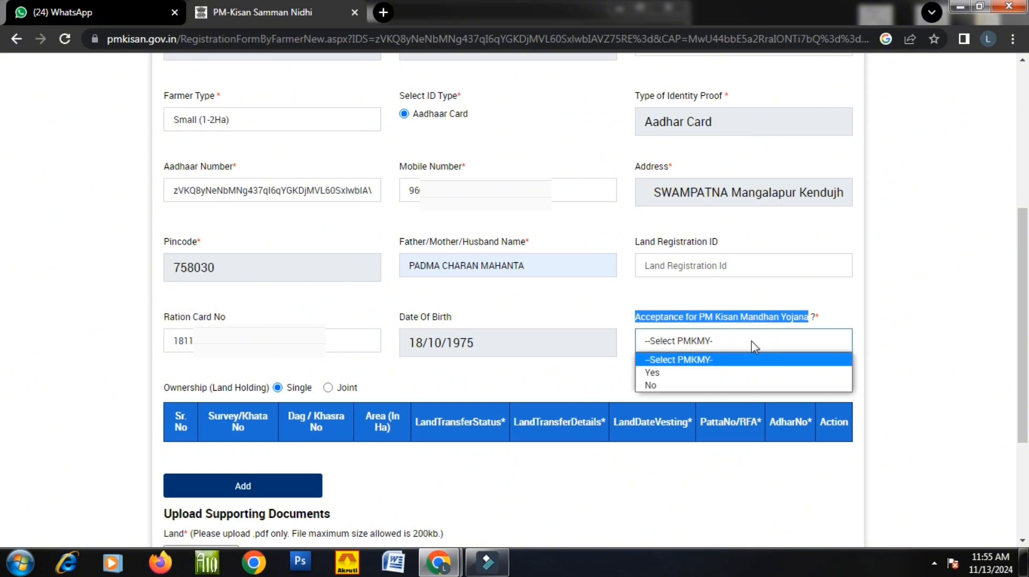
click(718, 386)
Set the land holding ownership to Joint to open the land detail form
scroll(266, 316, down, 1)
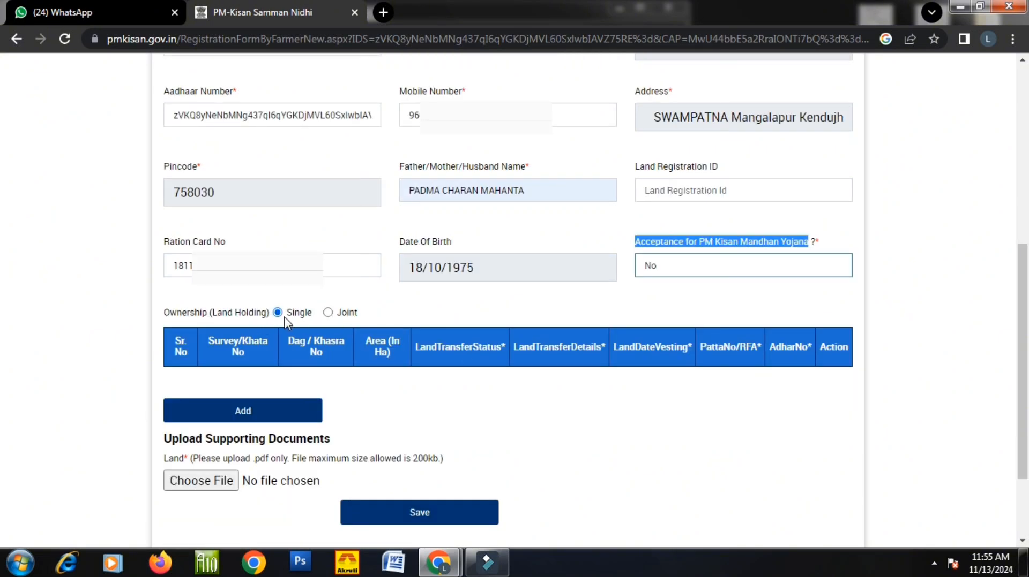
click(278, 314)
click(328, 314)
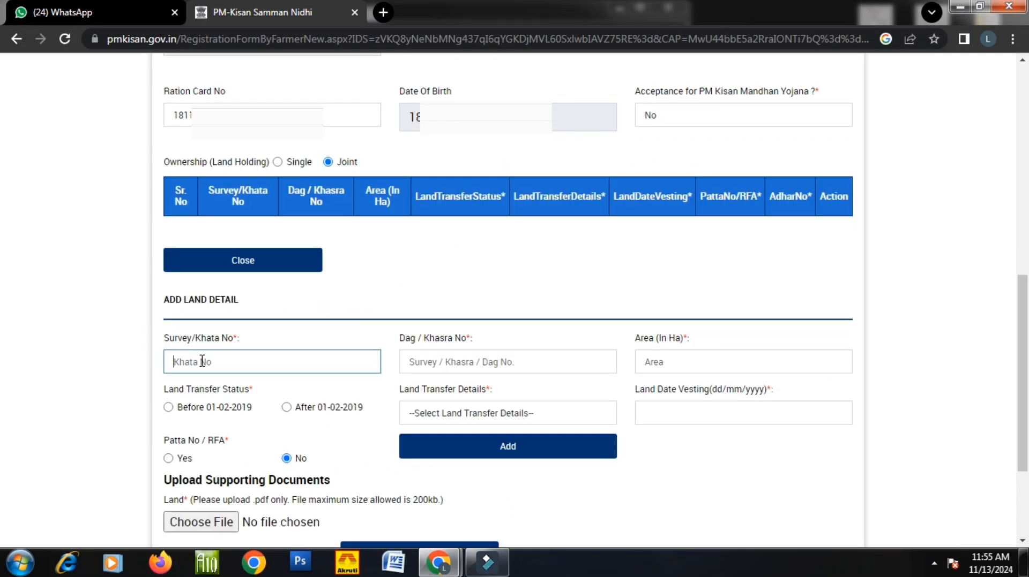
Enter survey/khata number 82 and dag/khasra number 21 for the first land record
text(82)
click(430, 360)
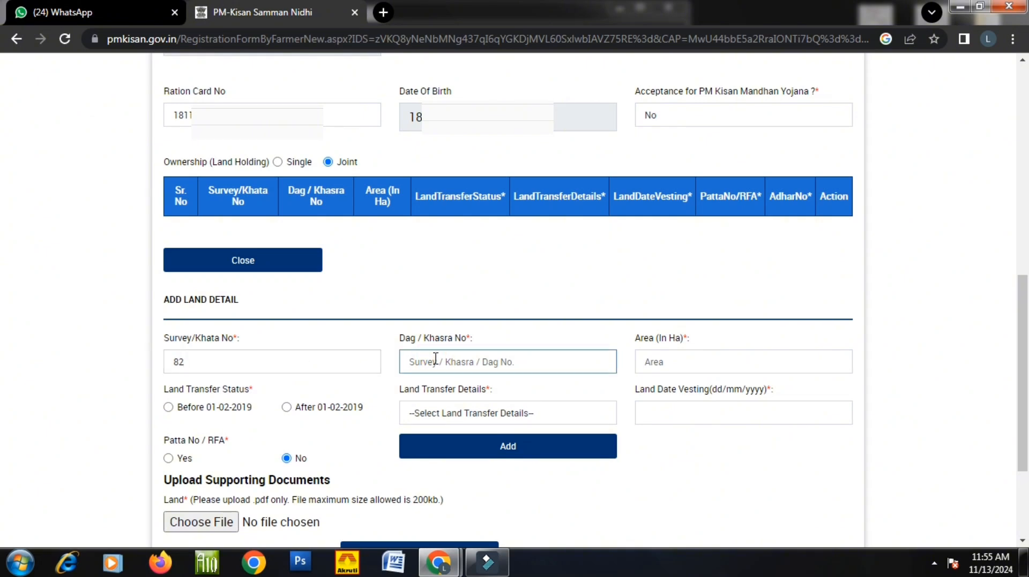
text(21)
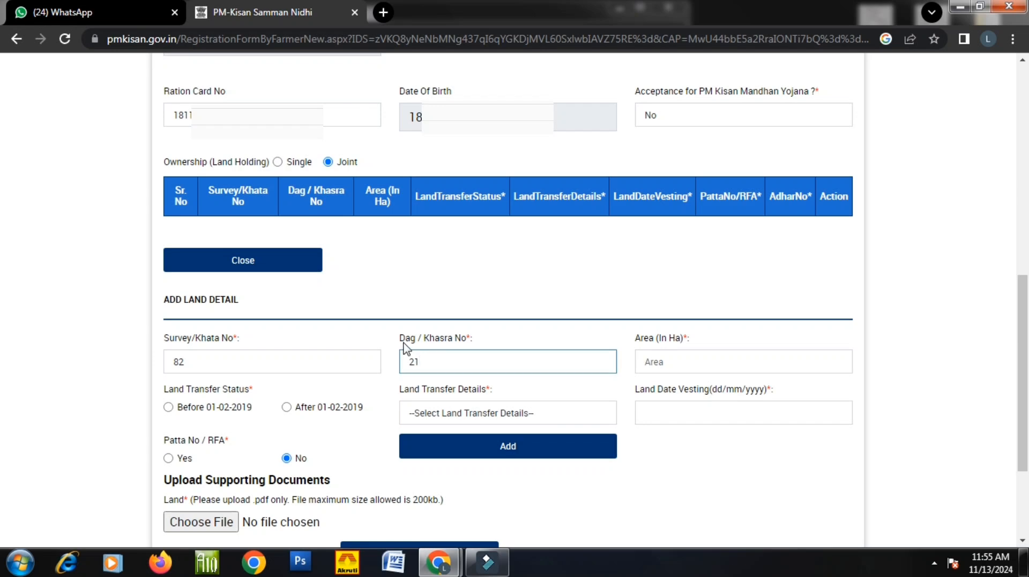
Open a new browser tab and search for an acre to hectare convert calculator
click(658, 362)
click(659, 362)
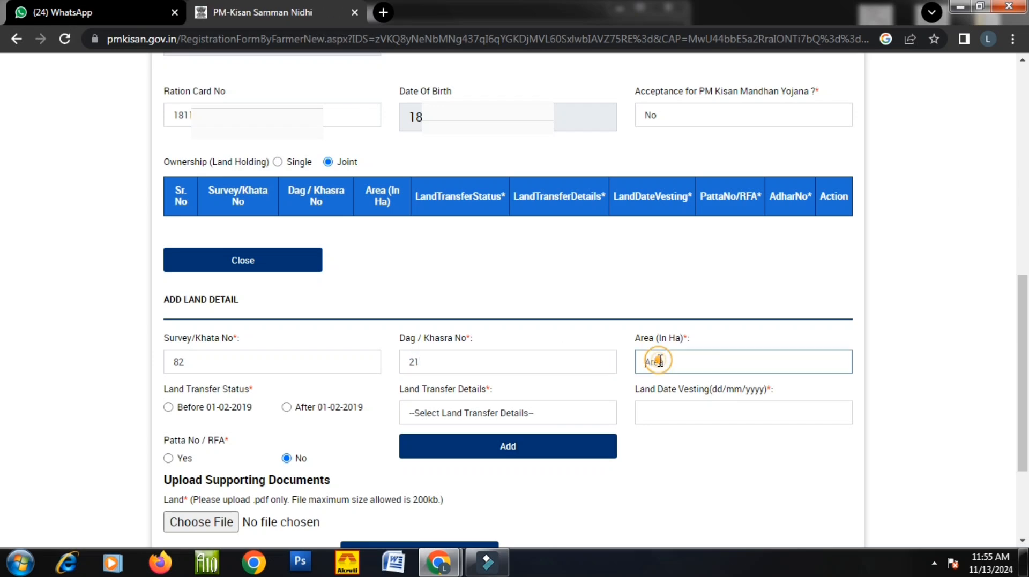
click(383, 12)
text(acer)
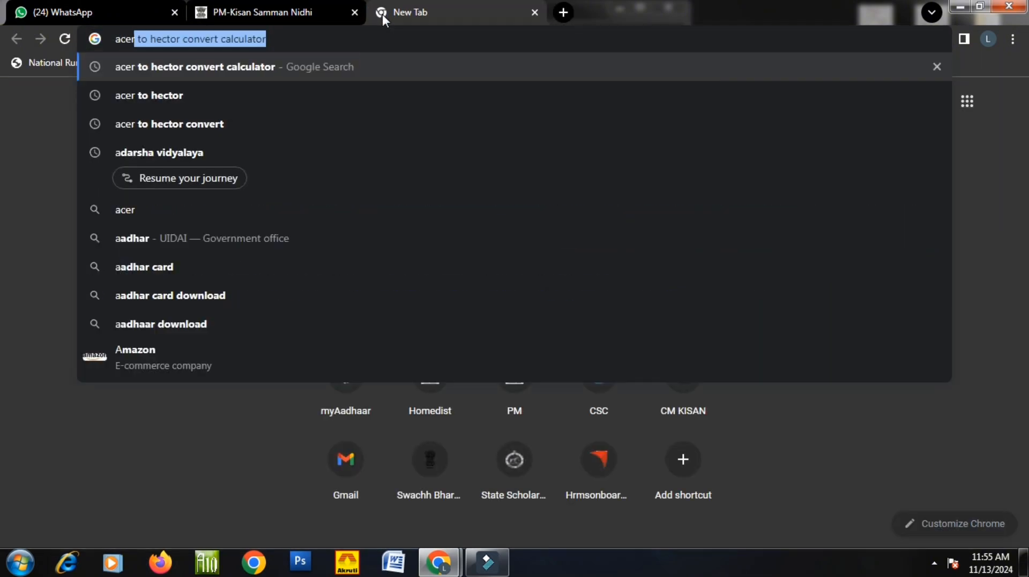
key(Return)
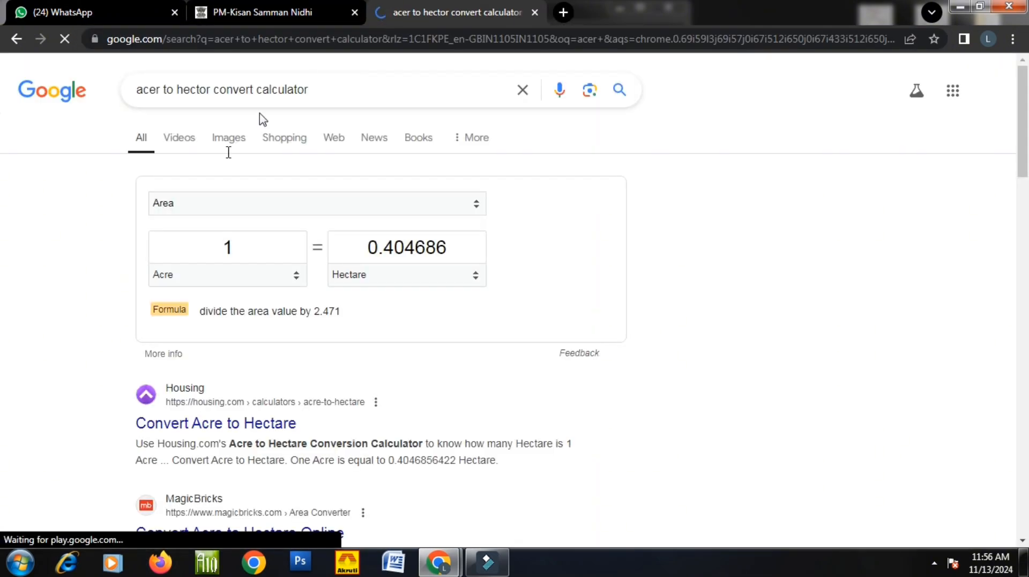
Convert 1.04 acres to hectares in the calculator and enter 0.42 as the land area in hectares
click(248, 248)
click(248, 248)
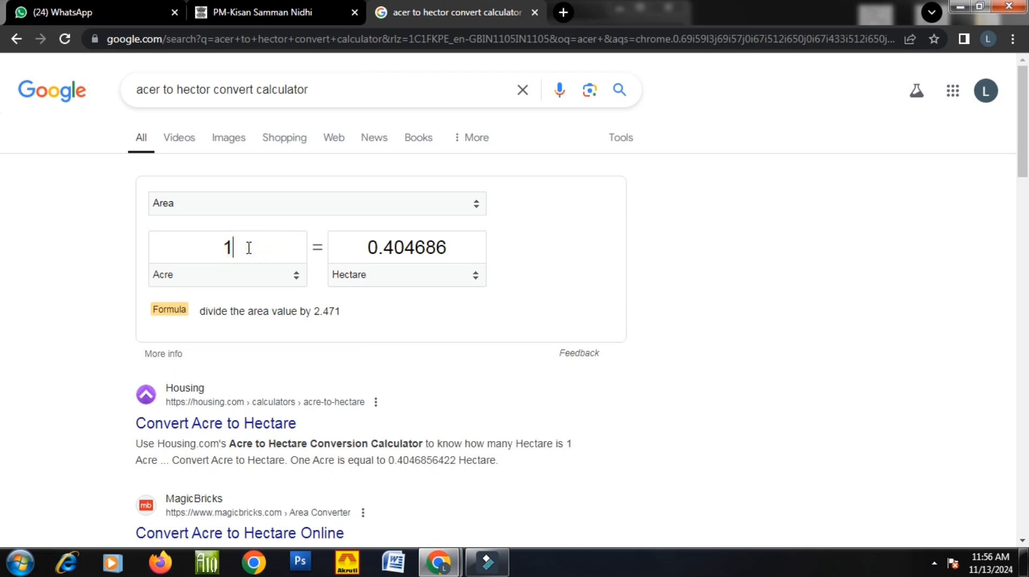
text(.04)
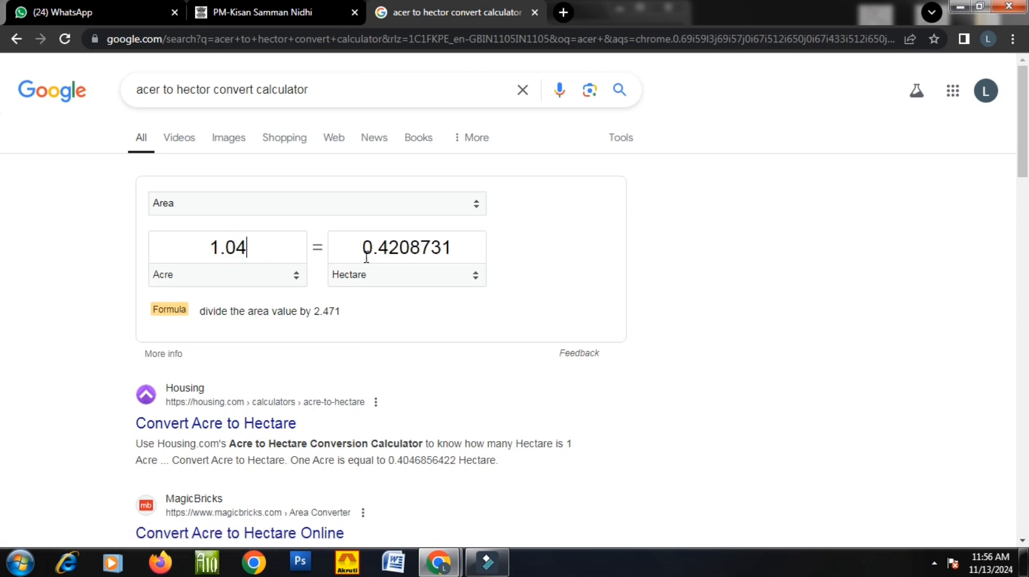
drag(366, 257, 458, 253)
click(254, 12)
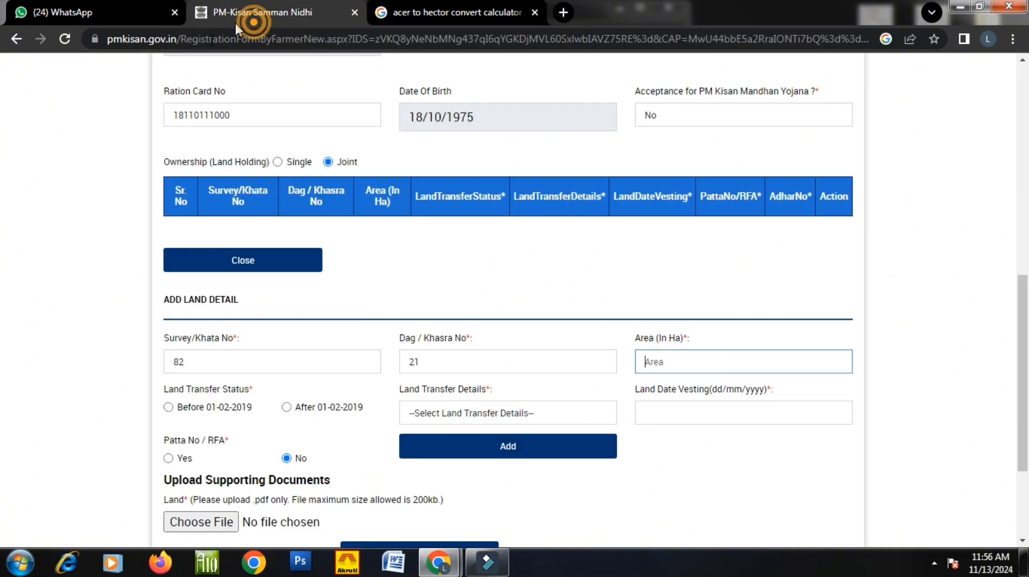
text(0.42)
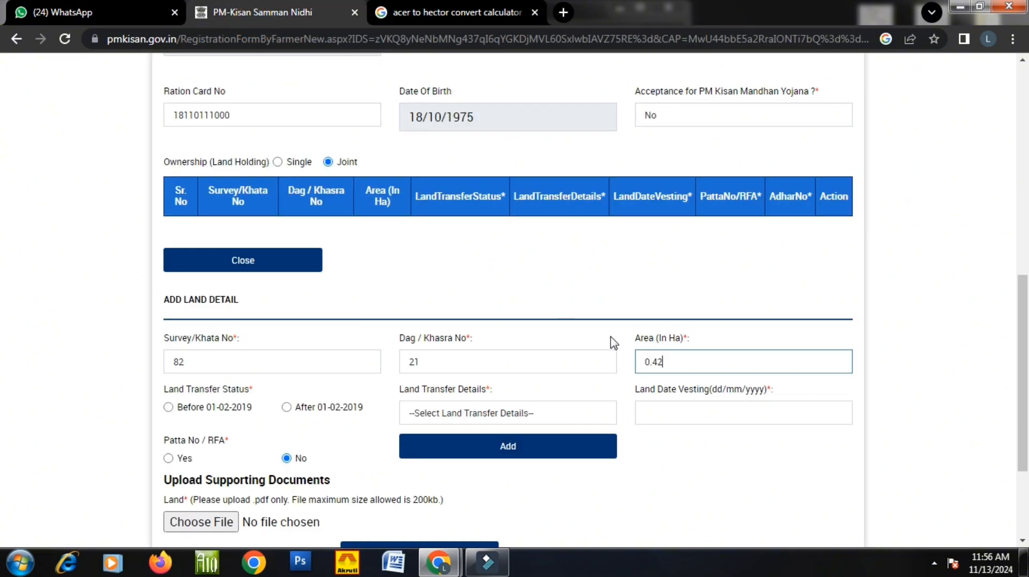
Set land transfer status to Before 01-02-2019 and land transfer details to Ancester Land (Virasat)
click(169, 410)
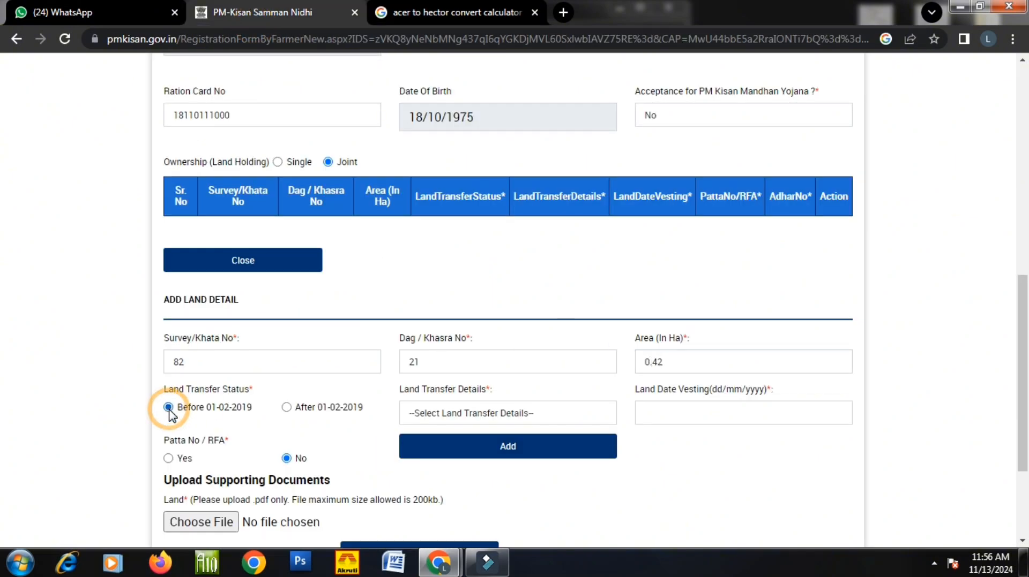
click(420, 411)
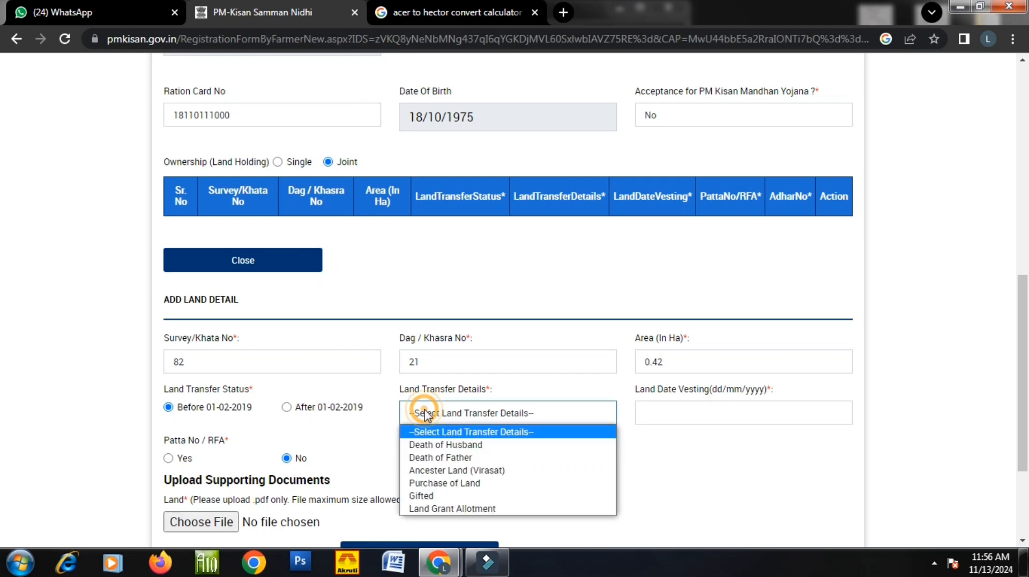
click(446, 474)
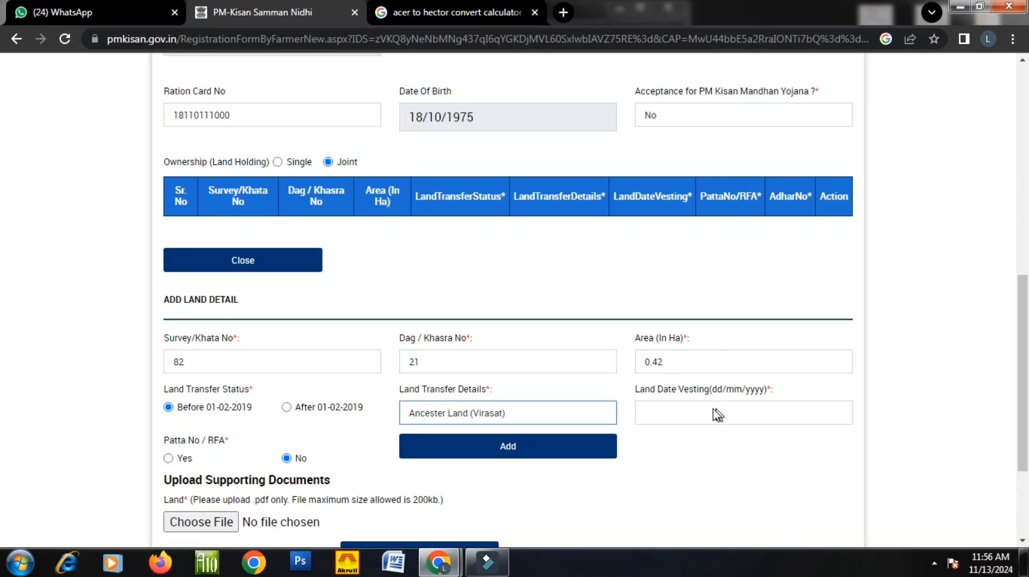
Set the land date vesting to 23/07/1981 using the calendar's year, month and day pickers
click(680, 413)
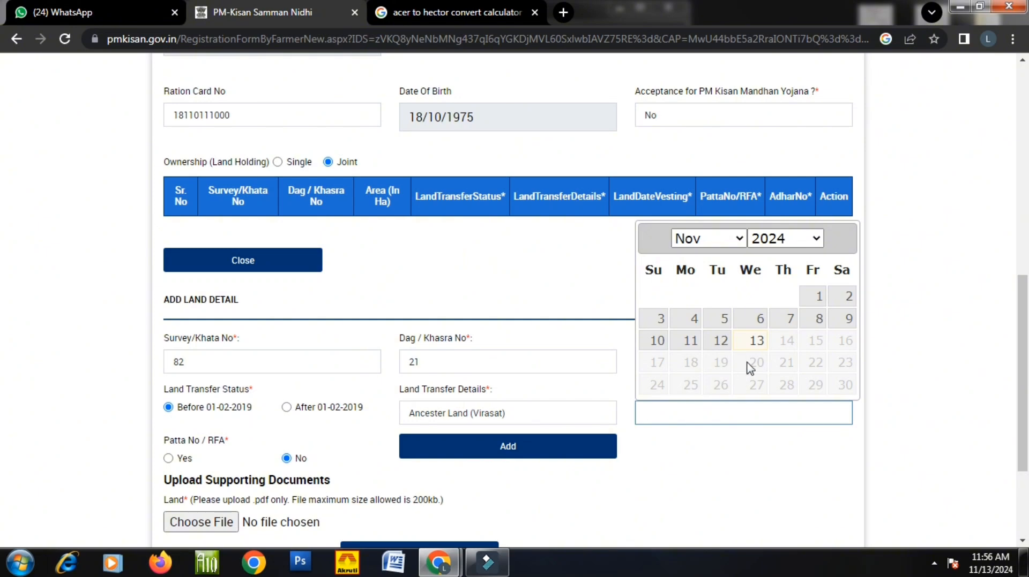
click(784, 240)
key(Home)
text(1981)
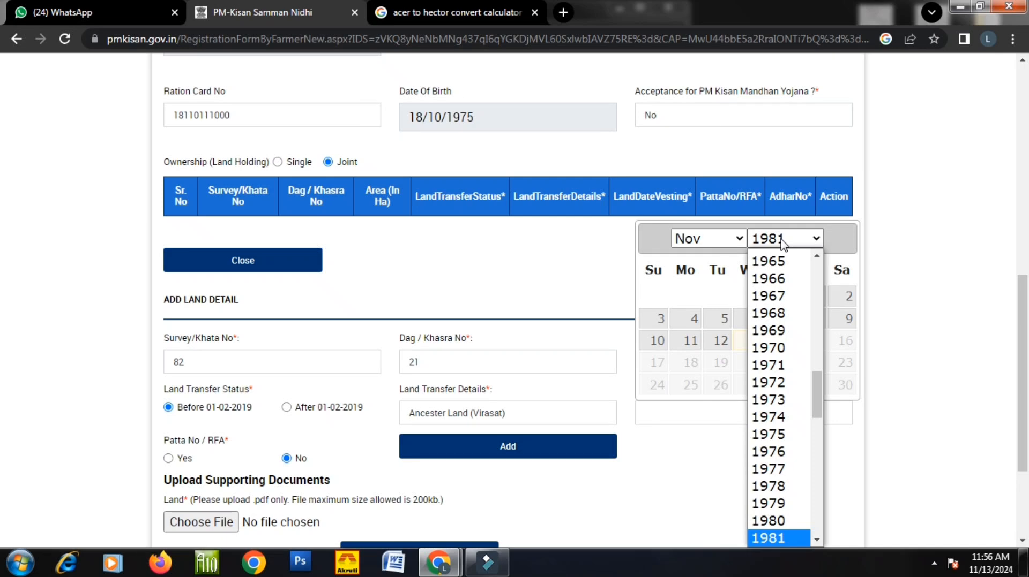
click(783, 240)
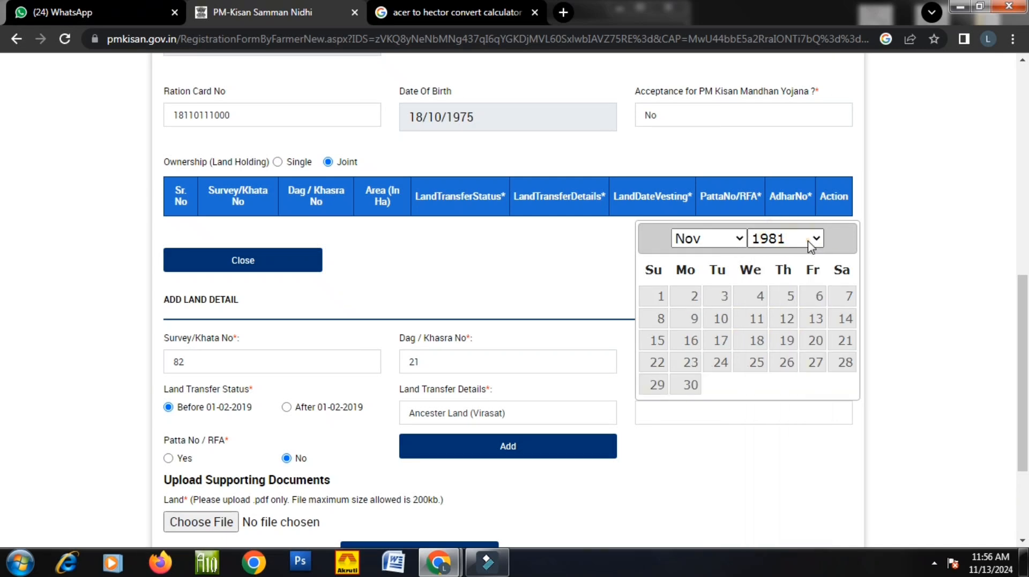
click(713, 240)
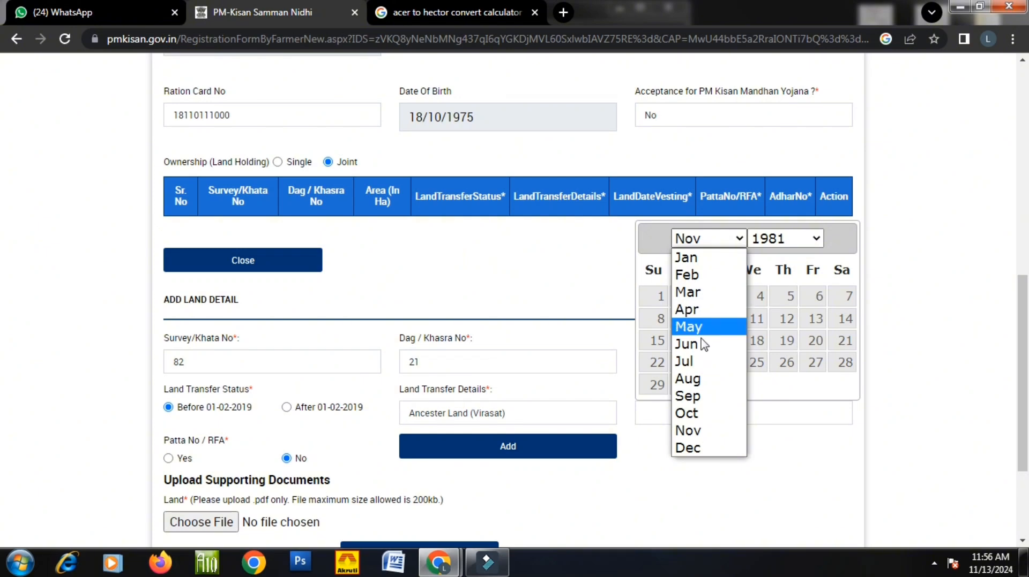
click(690, 362)
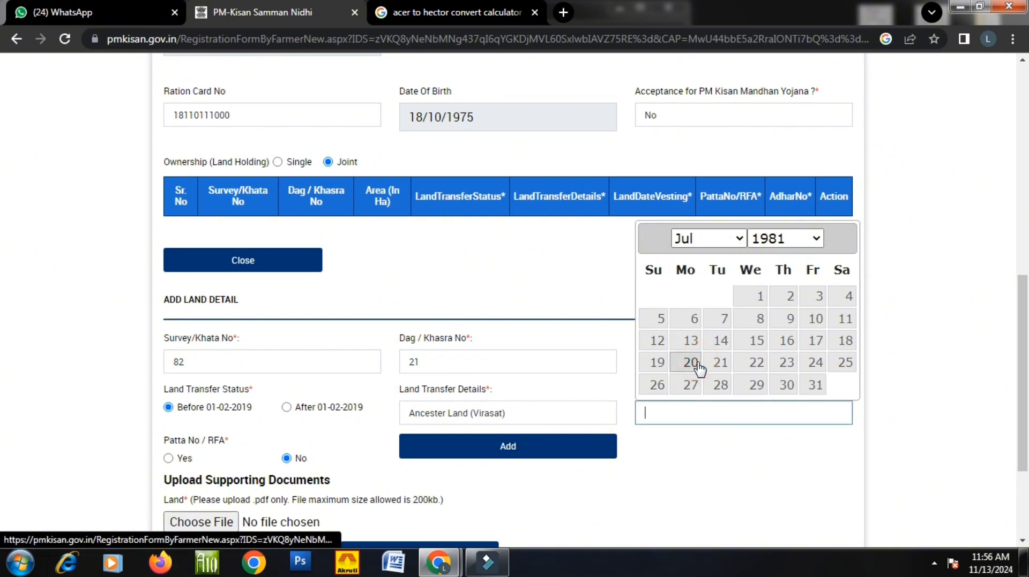
click(785, 362)
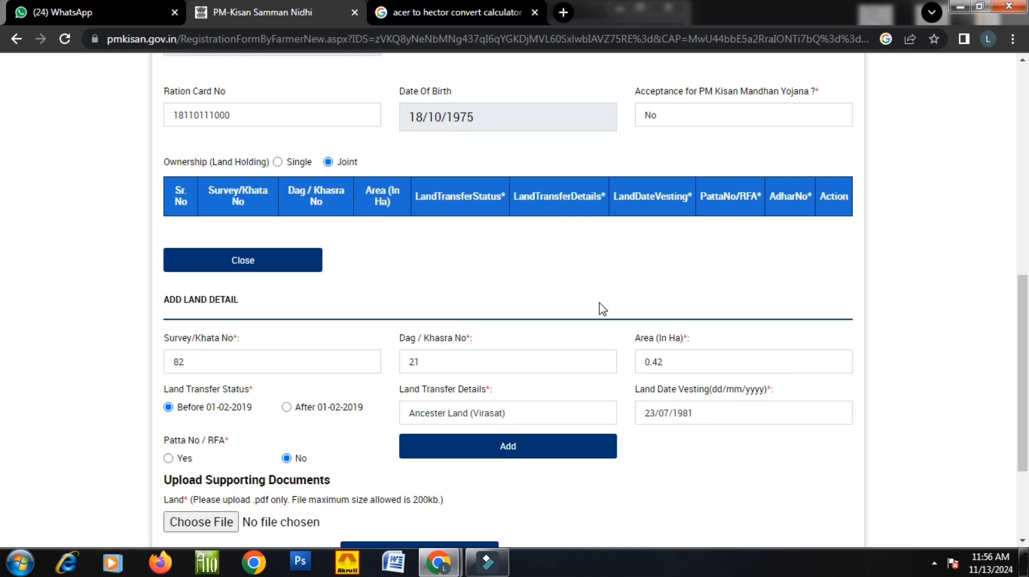
Set Patta No / RFA to Yes and add the first land record to the table
click(168, 459)
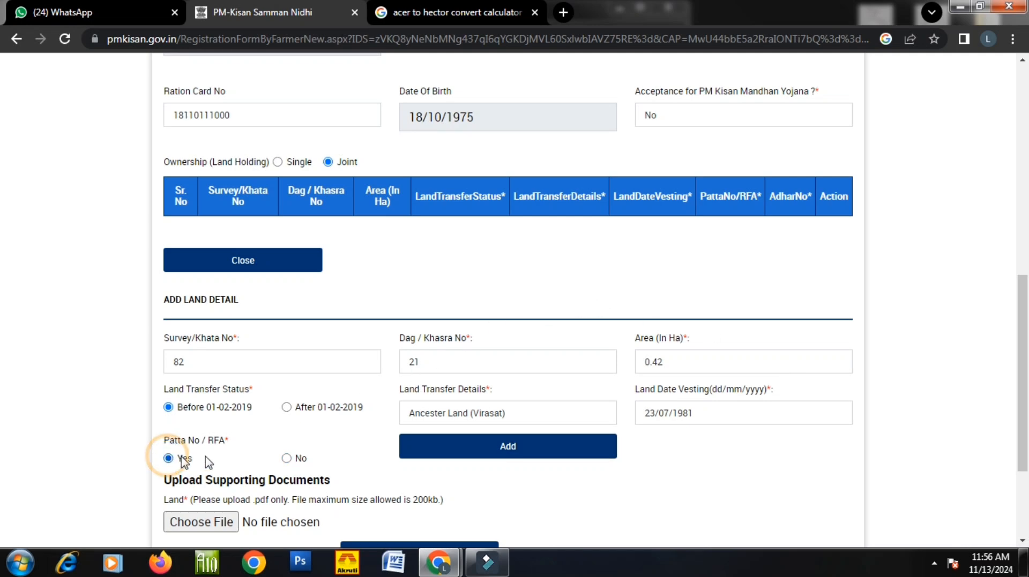
click(474, 452)
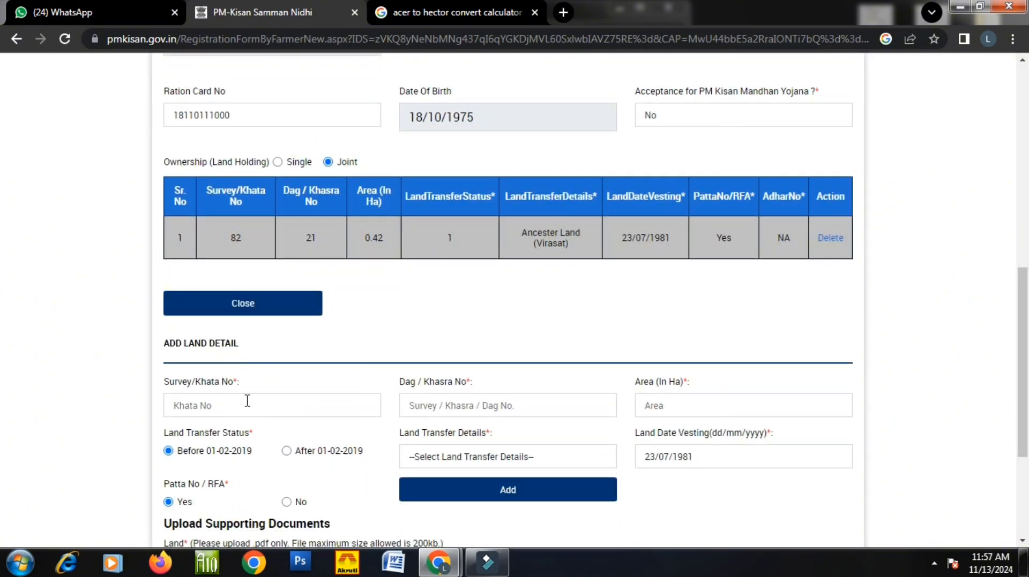
Start a second land record with survey/khata number 82 and dag/khasra number 0.91
click(228, 407)
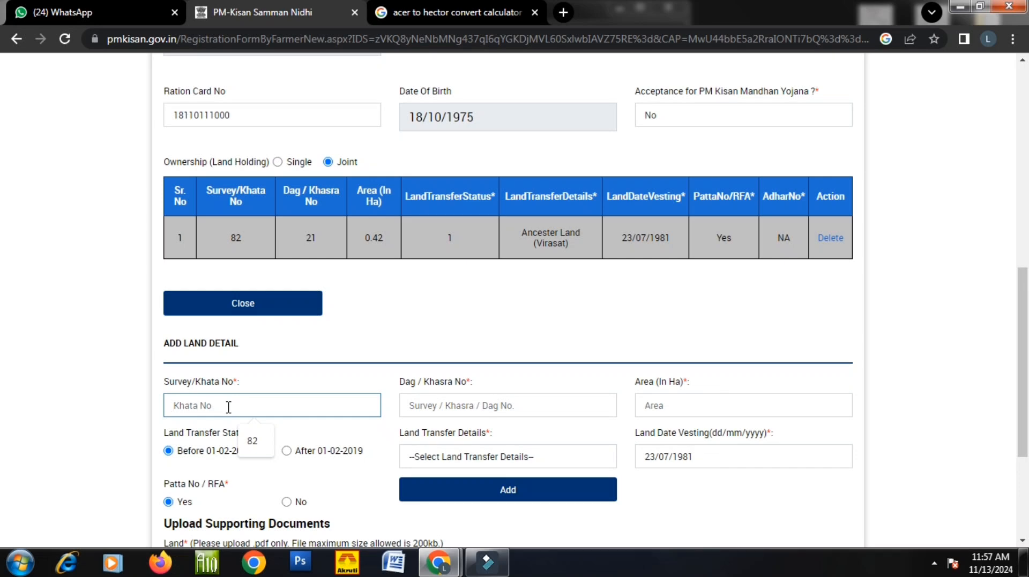
text(82)
click(440, 410)
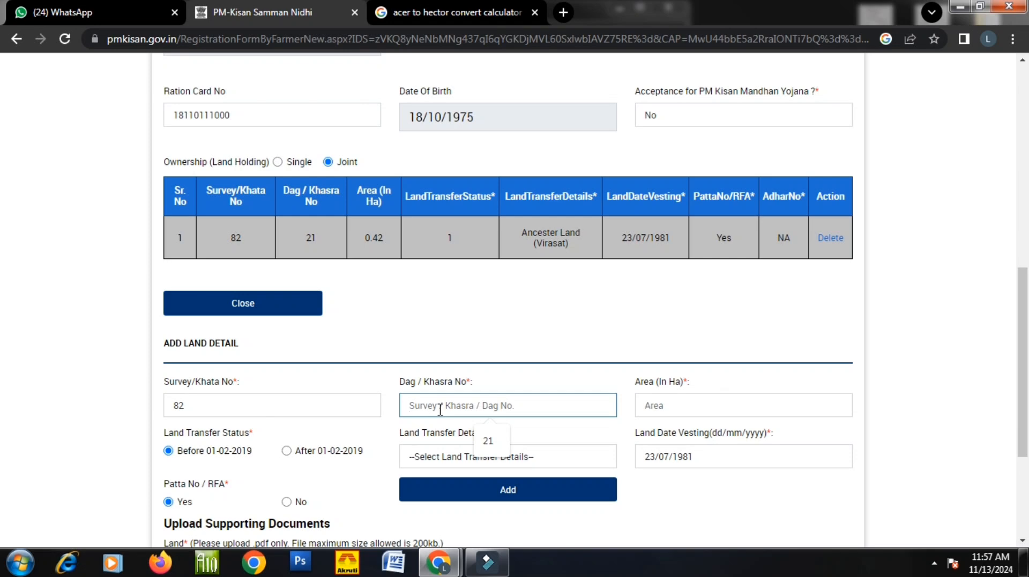
text(0.91)
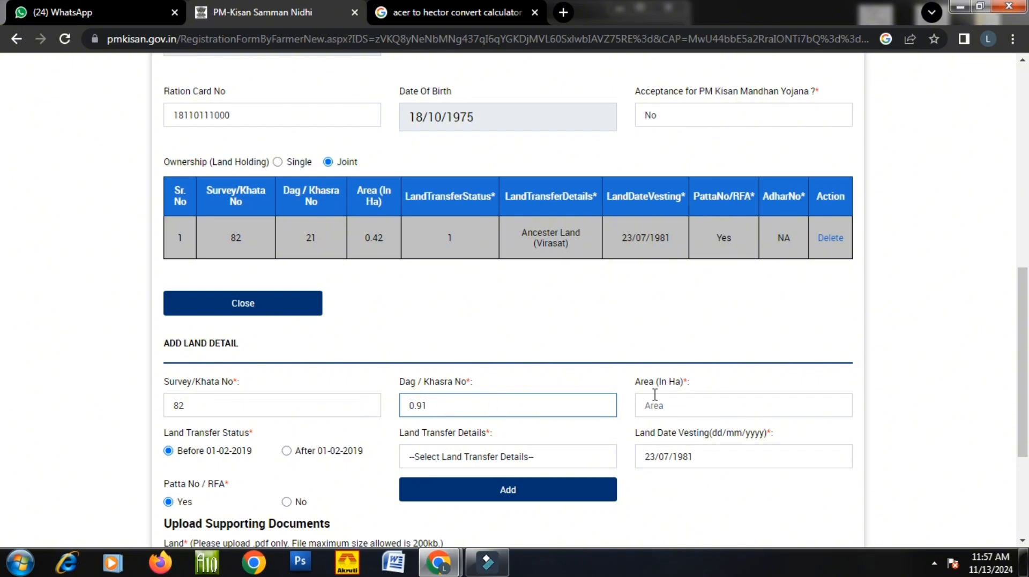
Convert 0.91 acres to hectares in the calculator tab
click(705, 407)
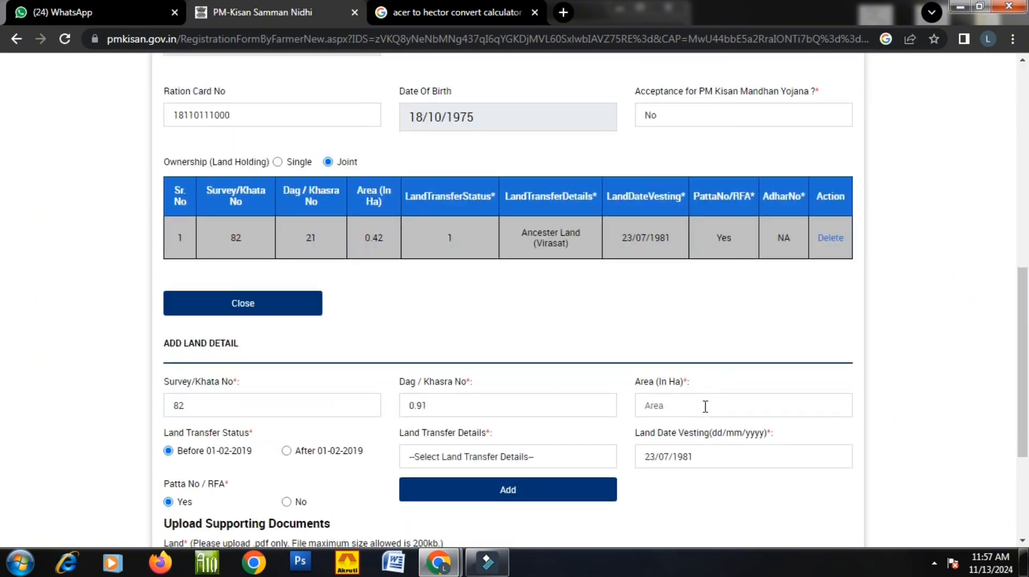
click(443, 9)
drag(271, 243, 145, 246)
text(0.91)
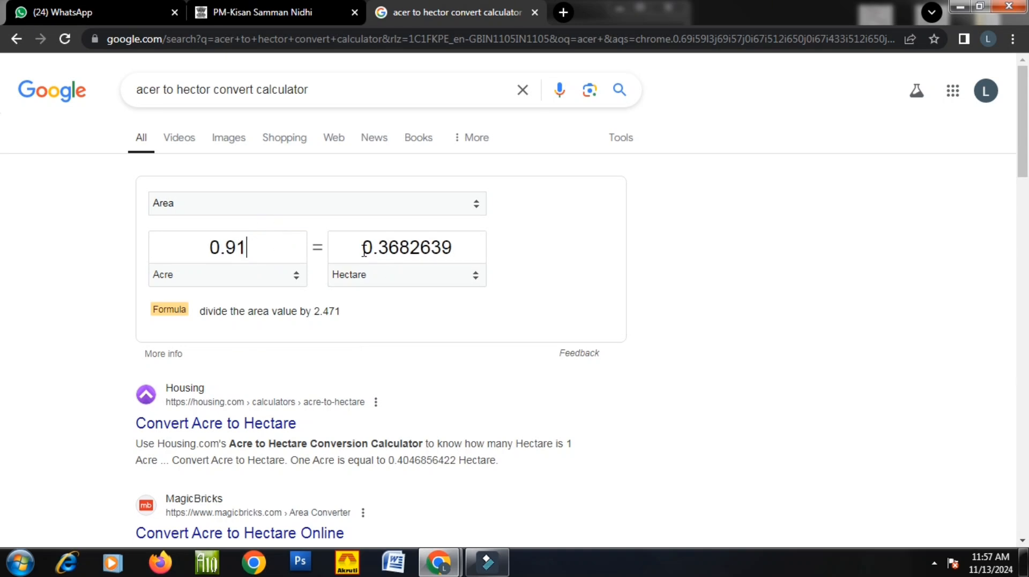
drag(360, 248, 467, 247)
Enter 0.36 as the second record's area in hectares and try to add the record
click(268, 12)
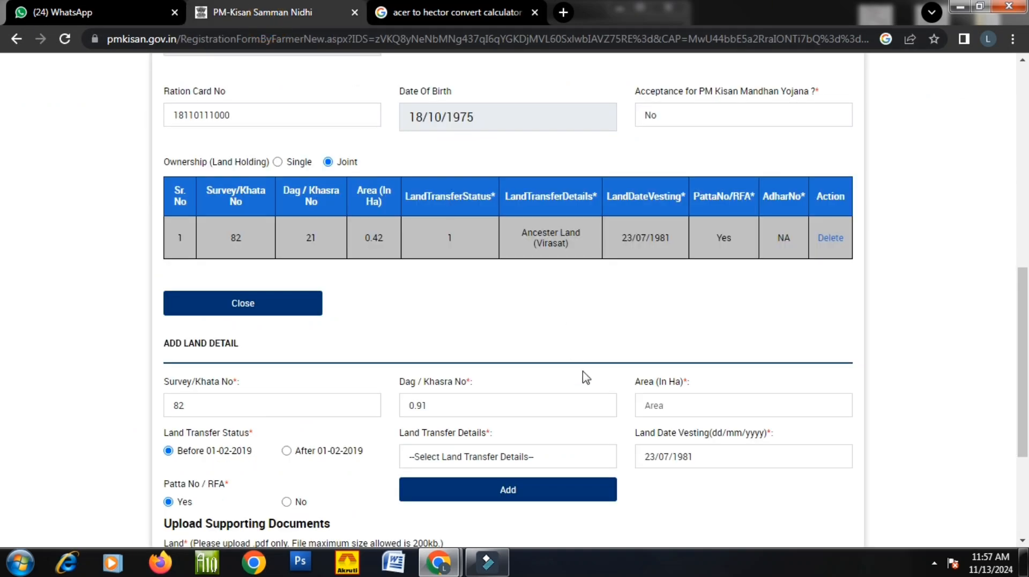
click(667, 407)
click(466, 13)
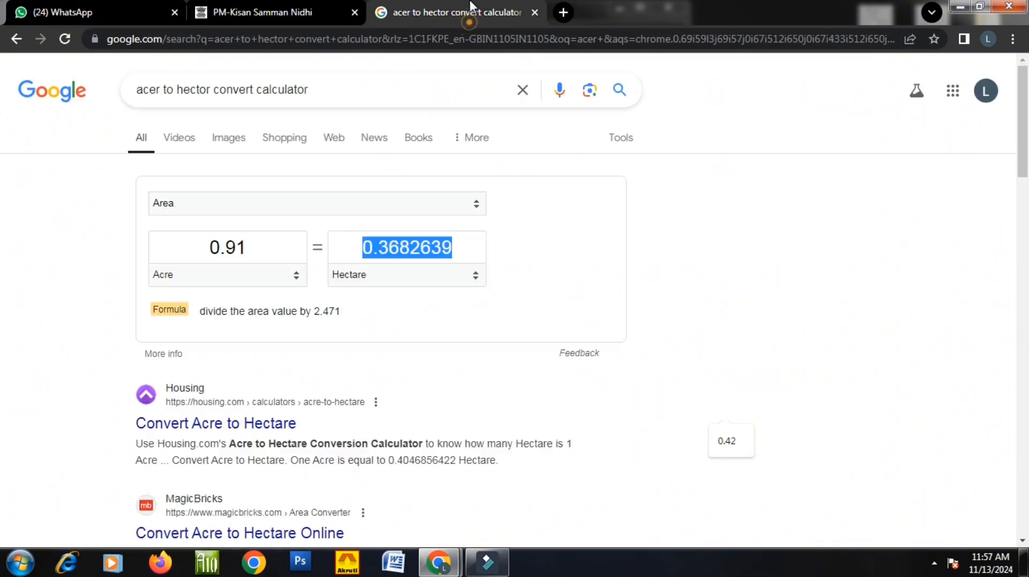
click(271, 14)
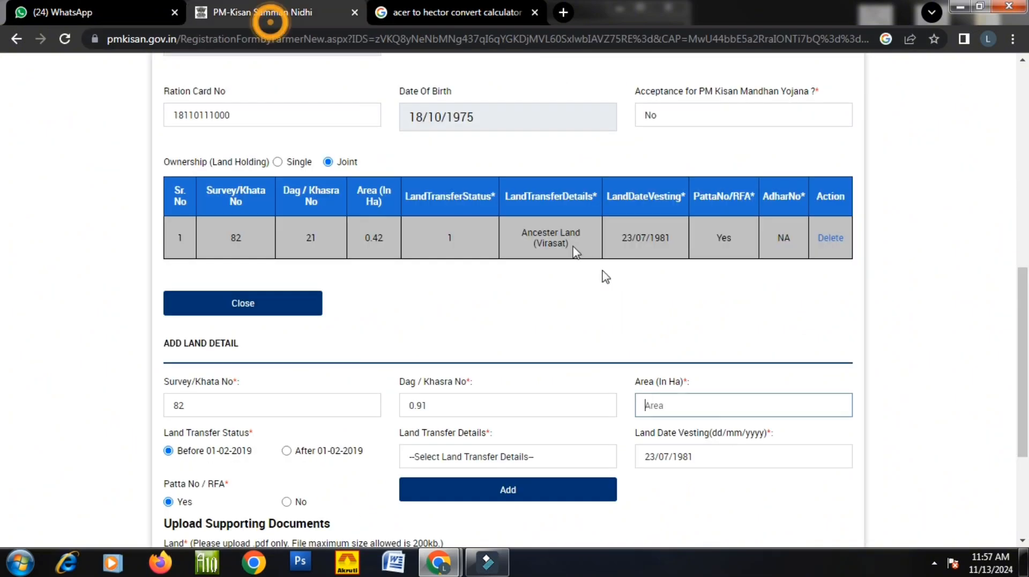
text(0.36)
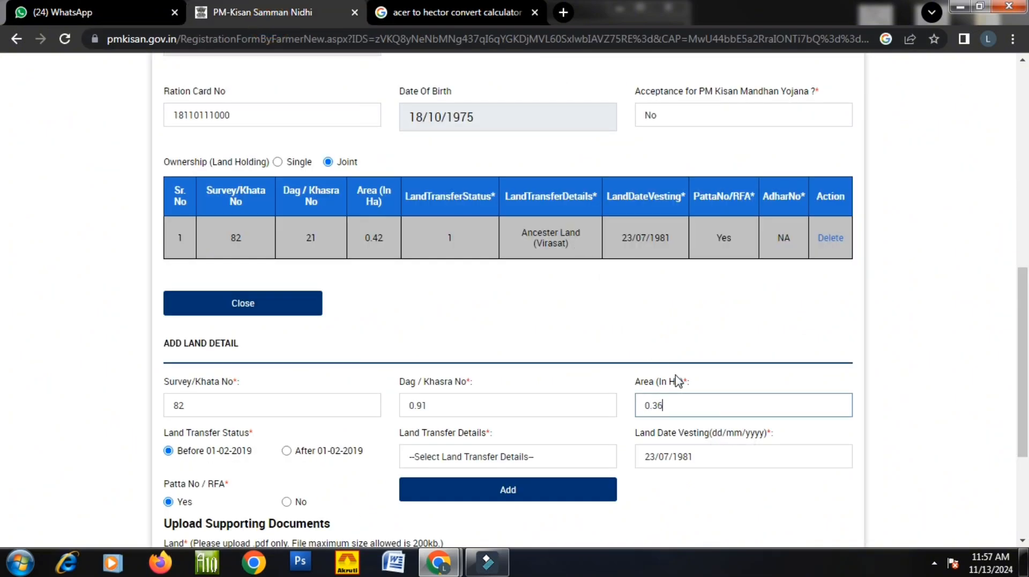
scroll(424, 484, down, 1)
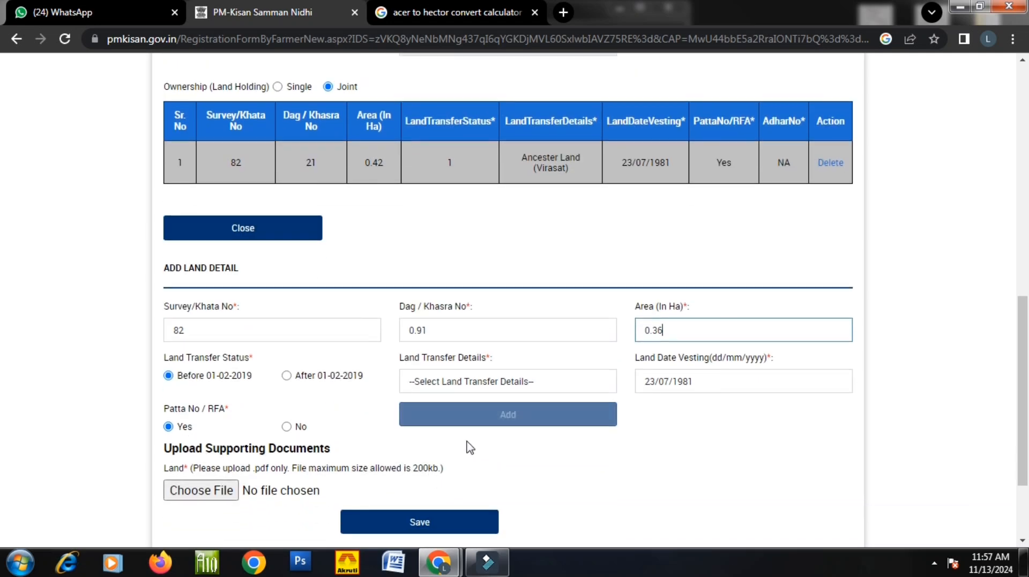
click(418, 424)
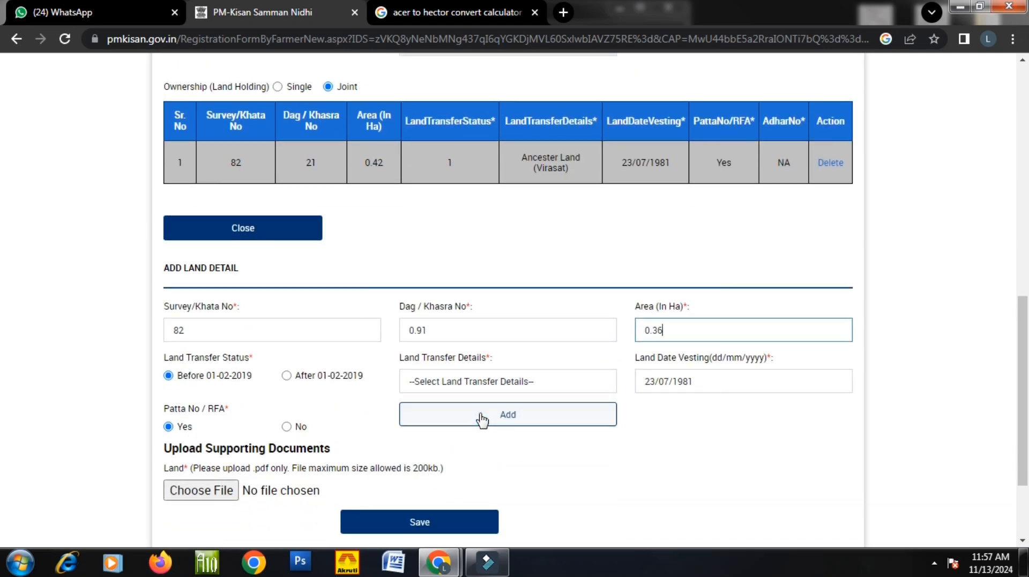
Set the second record's land transfer details to Ancester Land (Virasat) and add it to the table
click(482, 381)
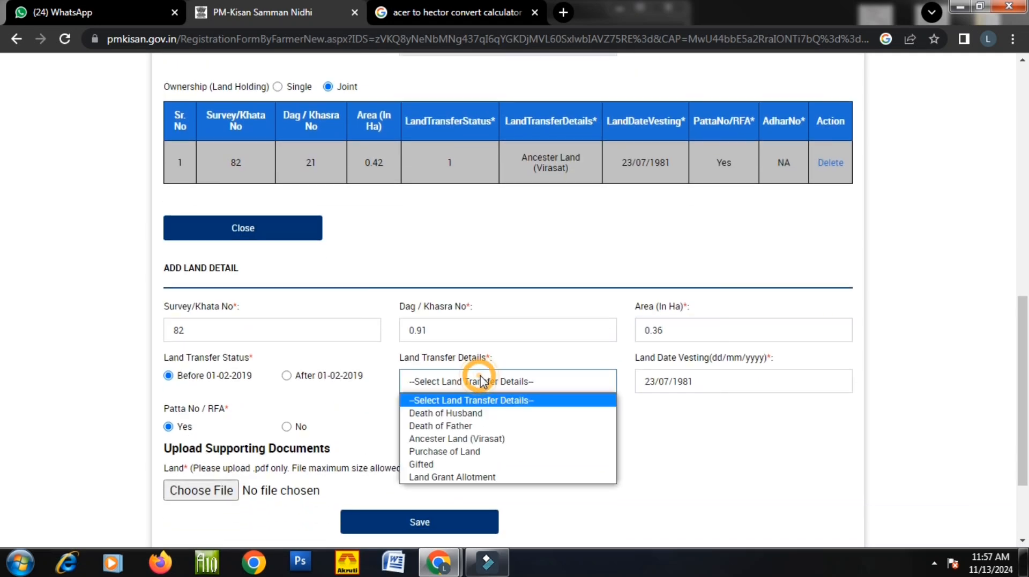
click(469, 439)
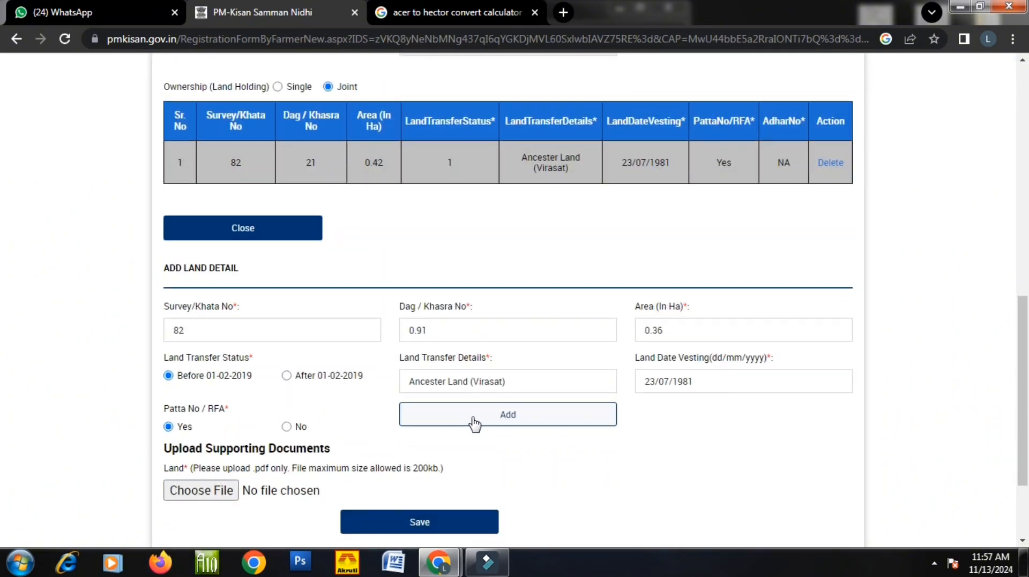
click(471, 421)
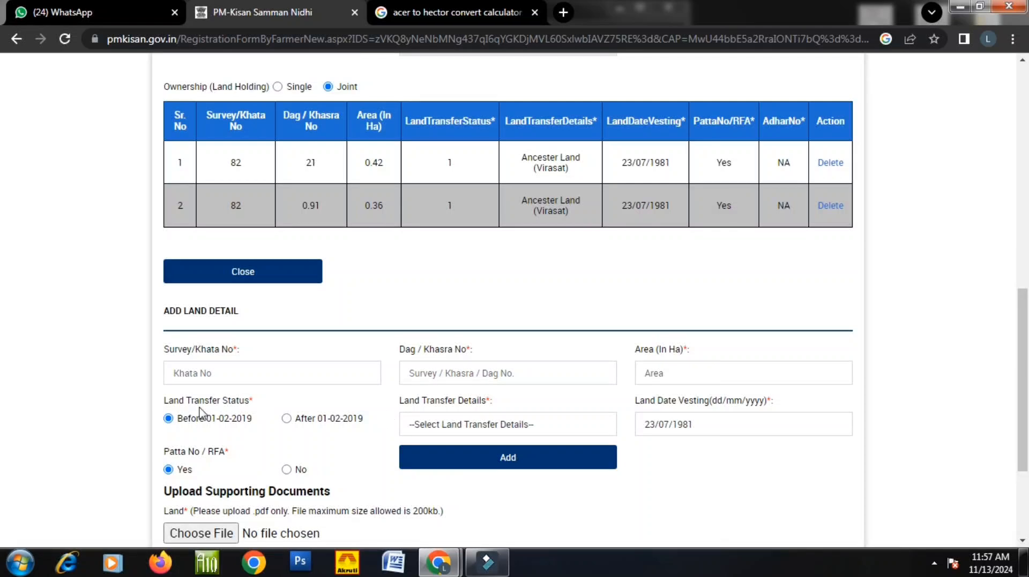
Start a third land record with survey/khata number 82 and dag/khasra number 104
click(201, 379)
text(82)
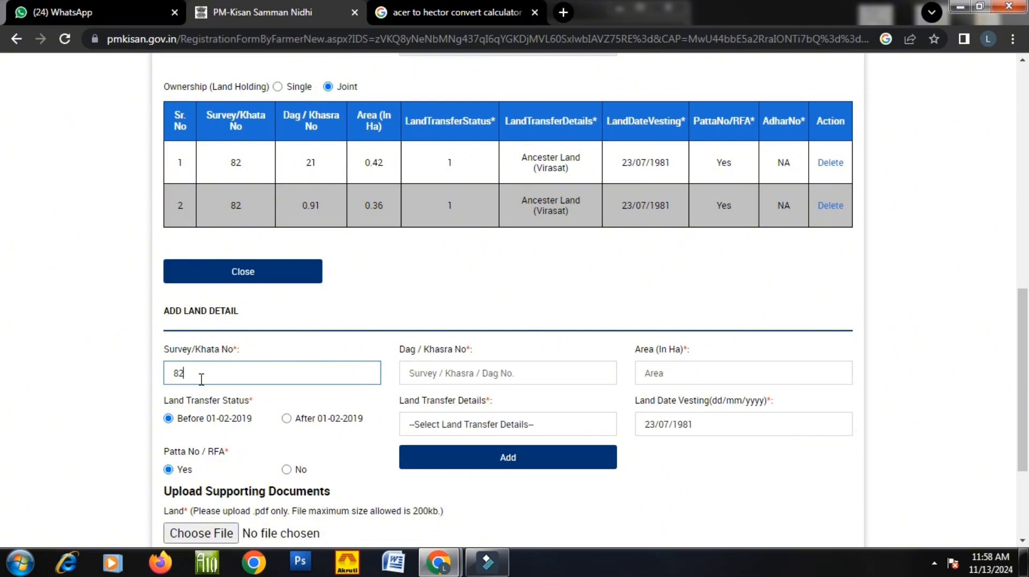
click(526, 381)
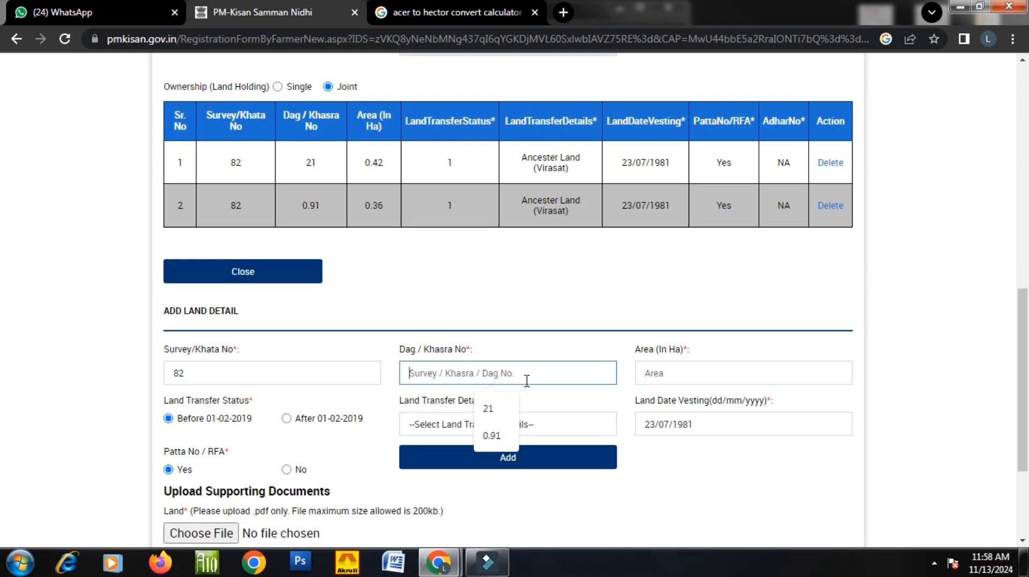
text(104)
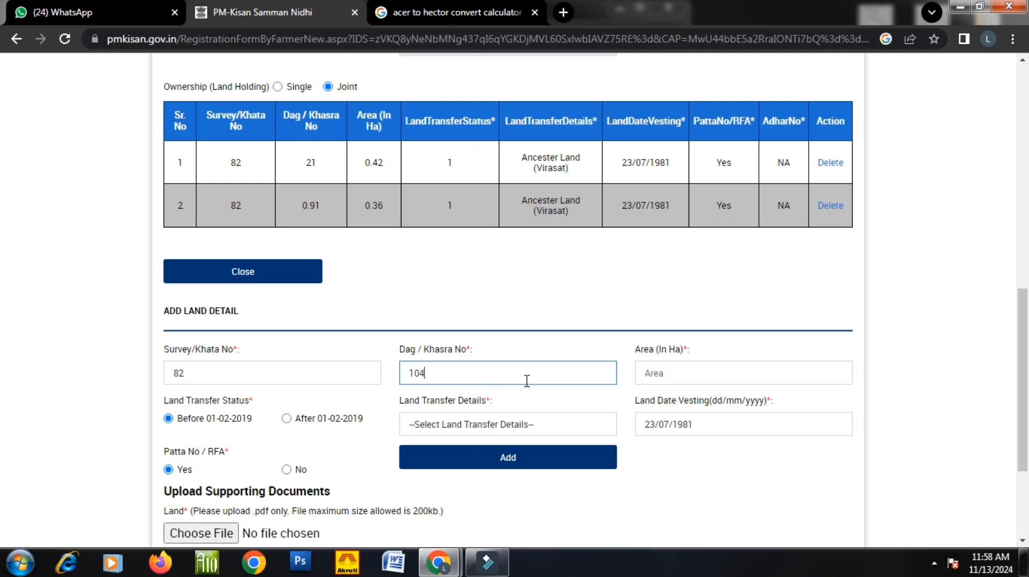
click(685, 381)
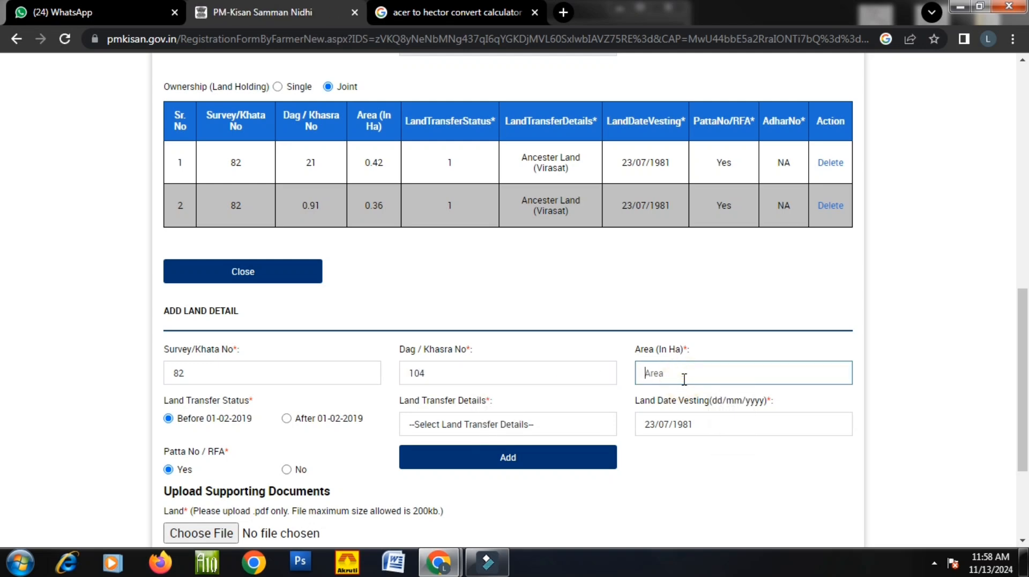
Convert 0.76 acres to hectares in the calculator tab
scroll(684, 381, up, 1)
scroll(684, 381, down, 1)
click(419, 15)
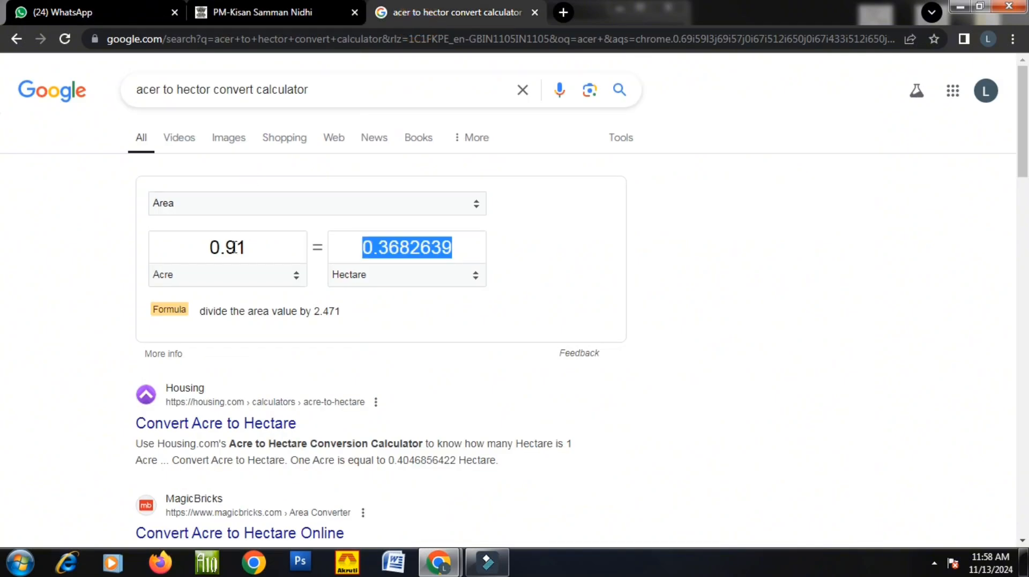
drag(247, 247, 211, 250)
text(76)
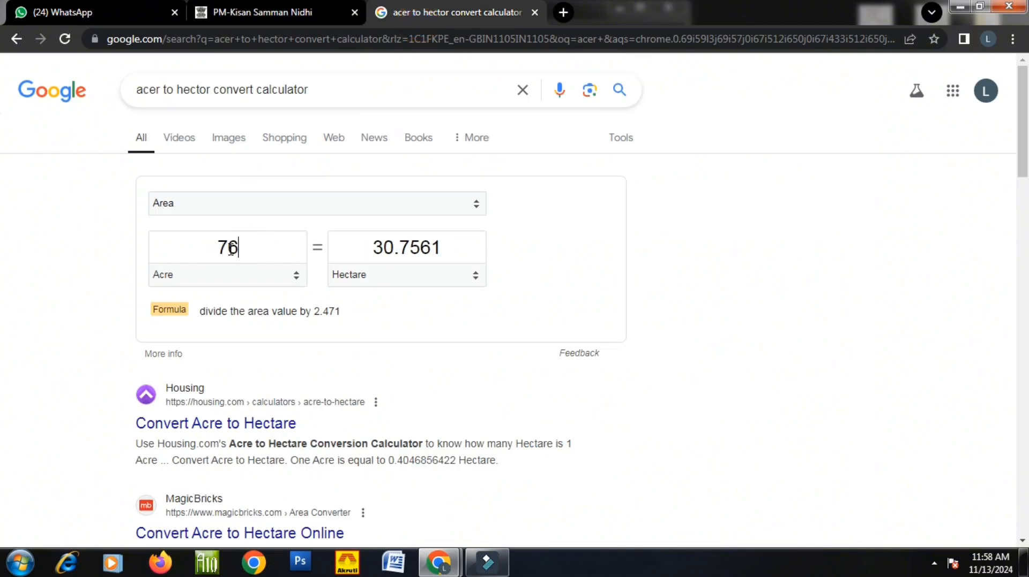
double_click(219, 249)
text(0.)
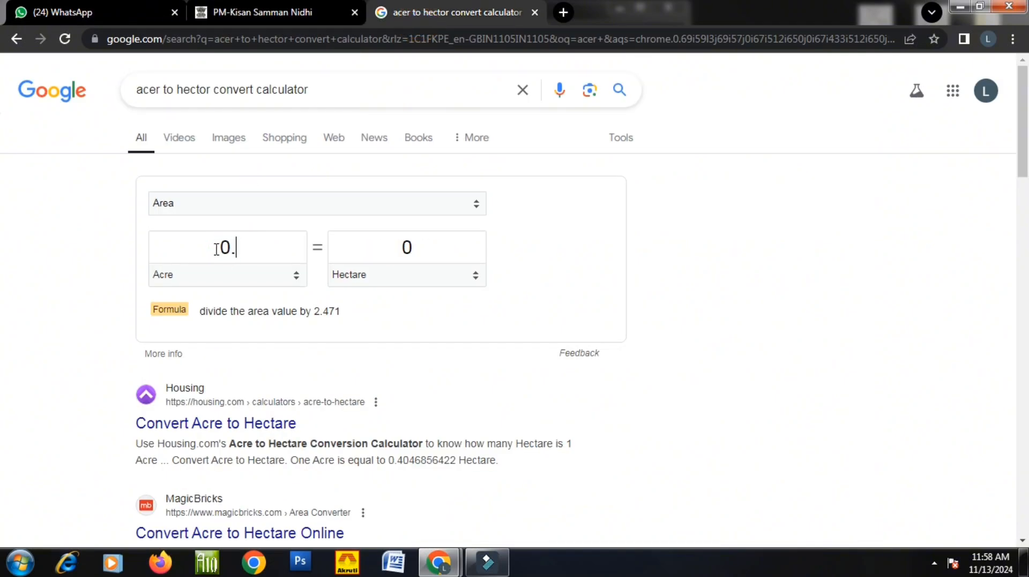
text(76)
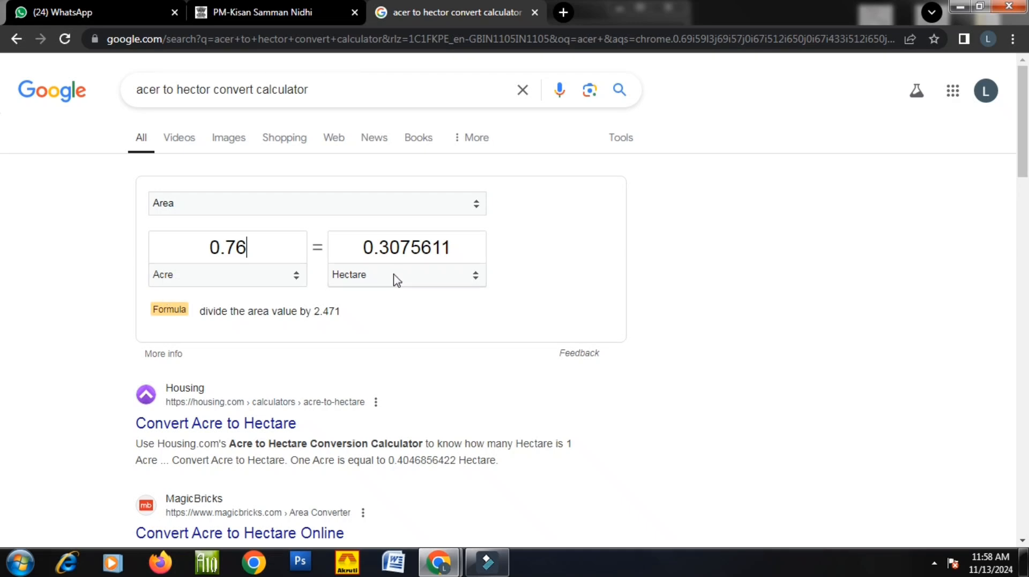
drag(368, 250, 464, 252)
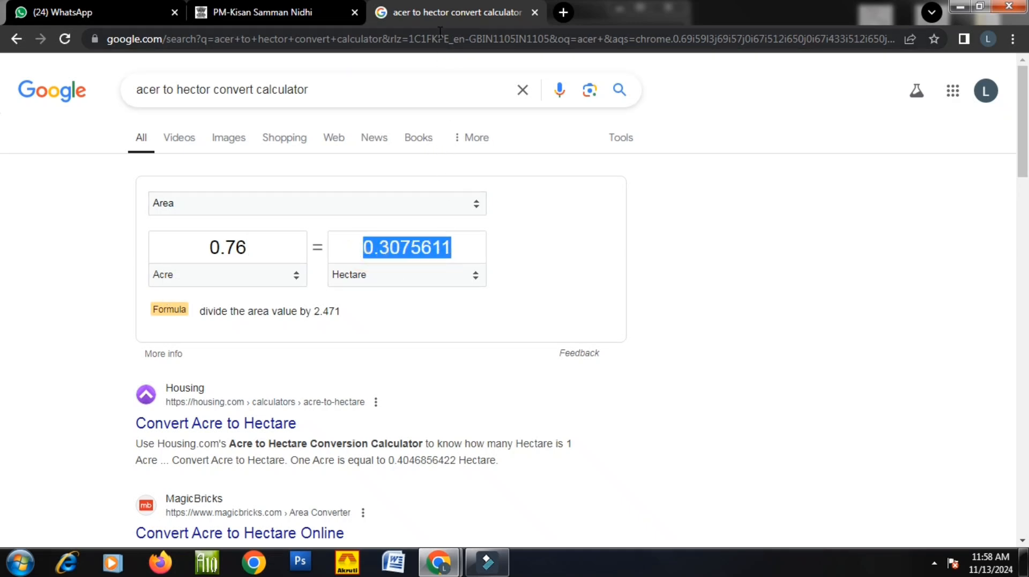
Enter 0.30 hectares as the third record's area, choose Ancester Land (Virasat) transfer details, and add the record
click(251, 8)
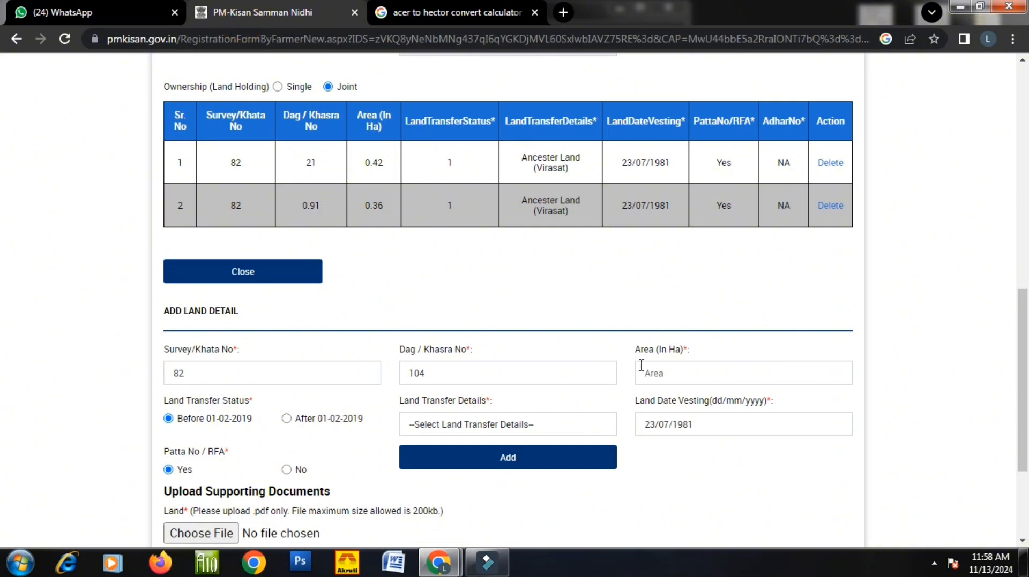
click(674, 376)
text(0.30)
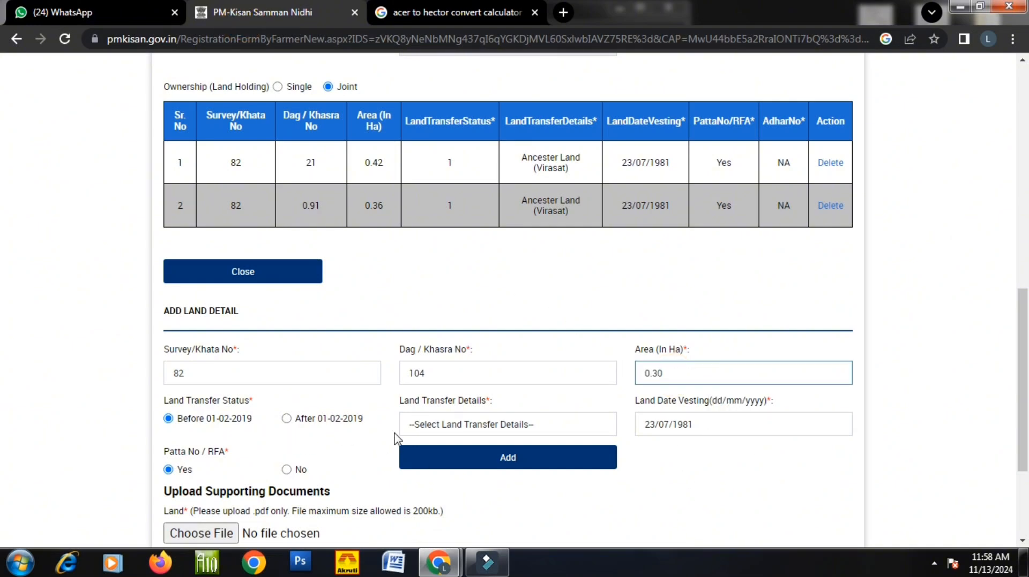
click(485, 424)
click(460, 485)
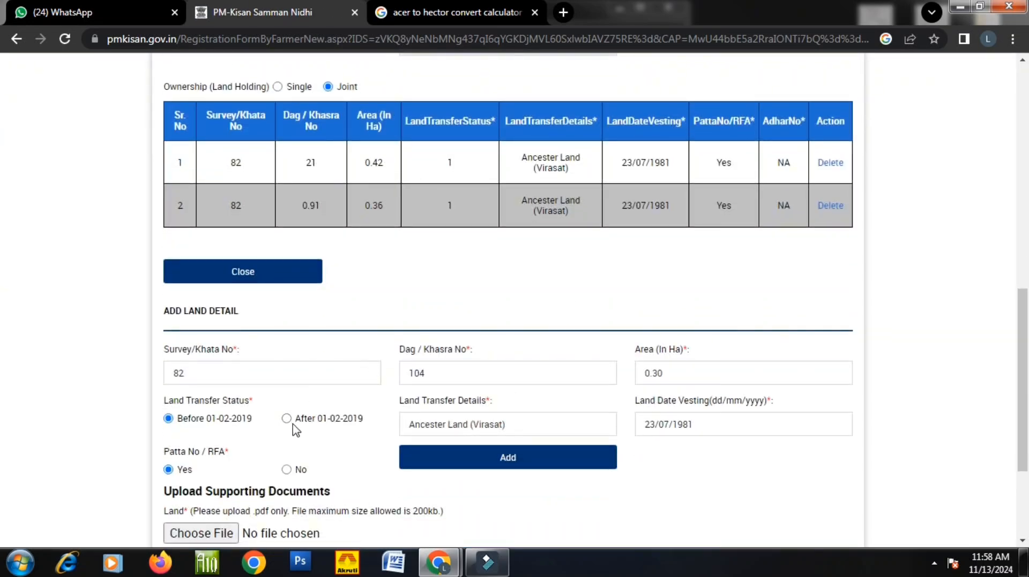
scroll(294, 428, down, 2)
click(448, 384)
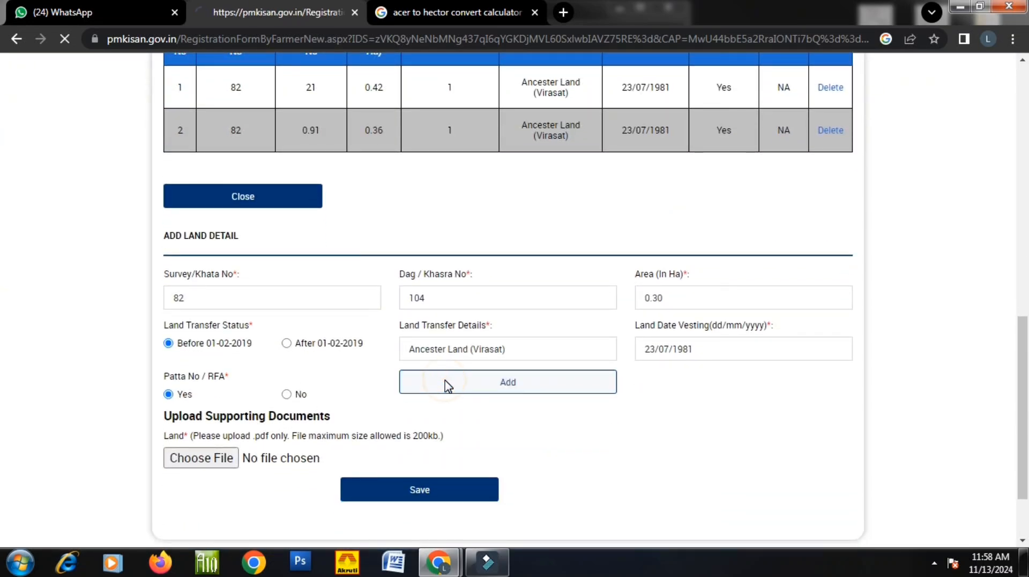
Upload ROR.pdf from the Desktop as the land supporting document
click(200, 452)
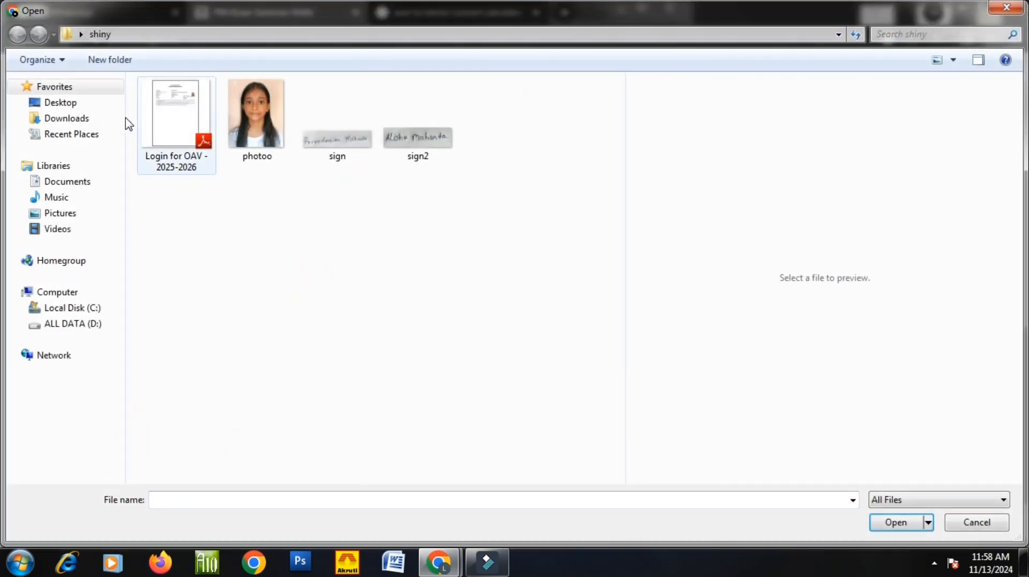
click(78, 104)
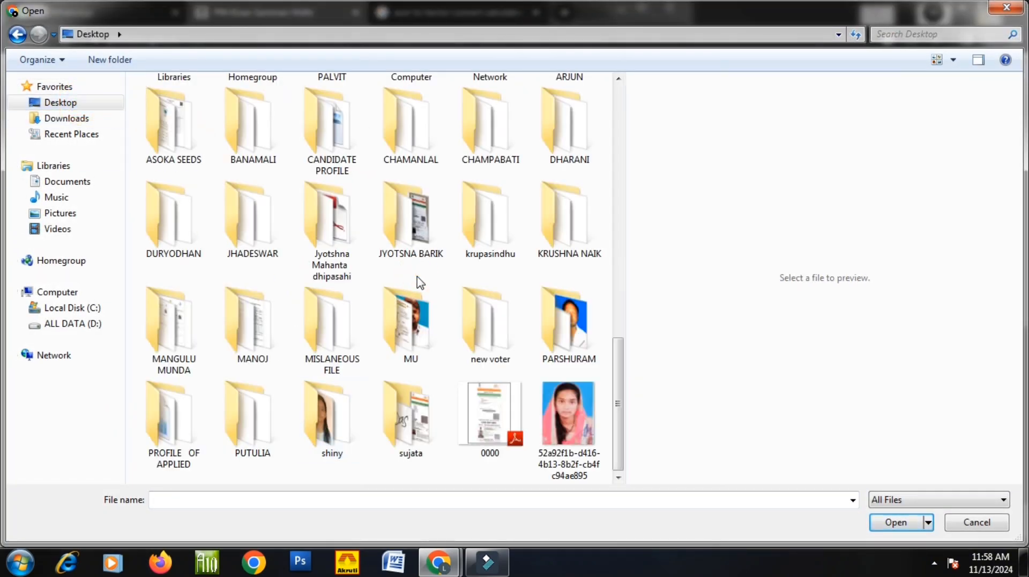
key(r)
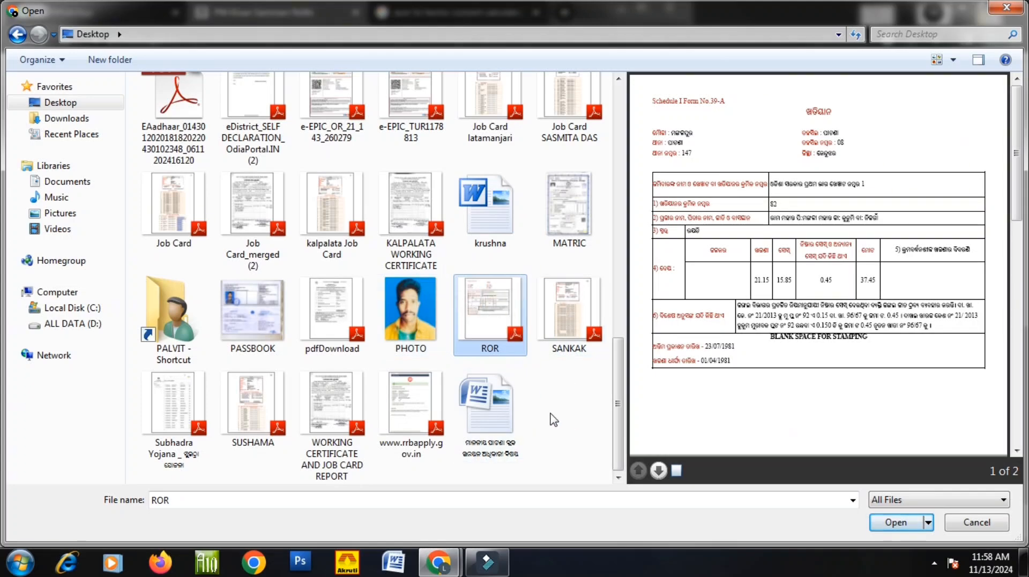
double_click(490, 313)
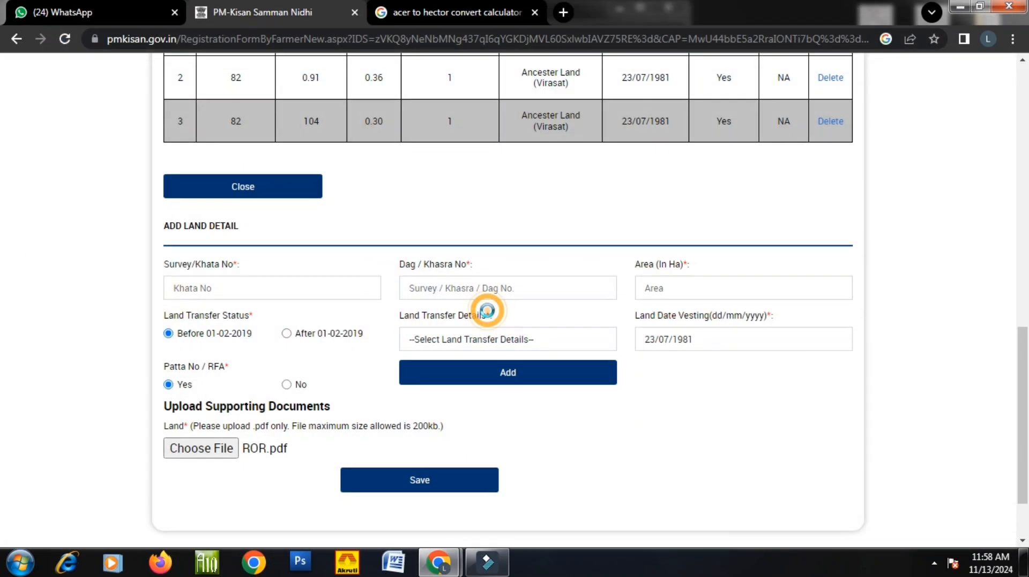
Save the farmer registration and highlight the issued Farmer ID on the status page
click(392, 480)
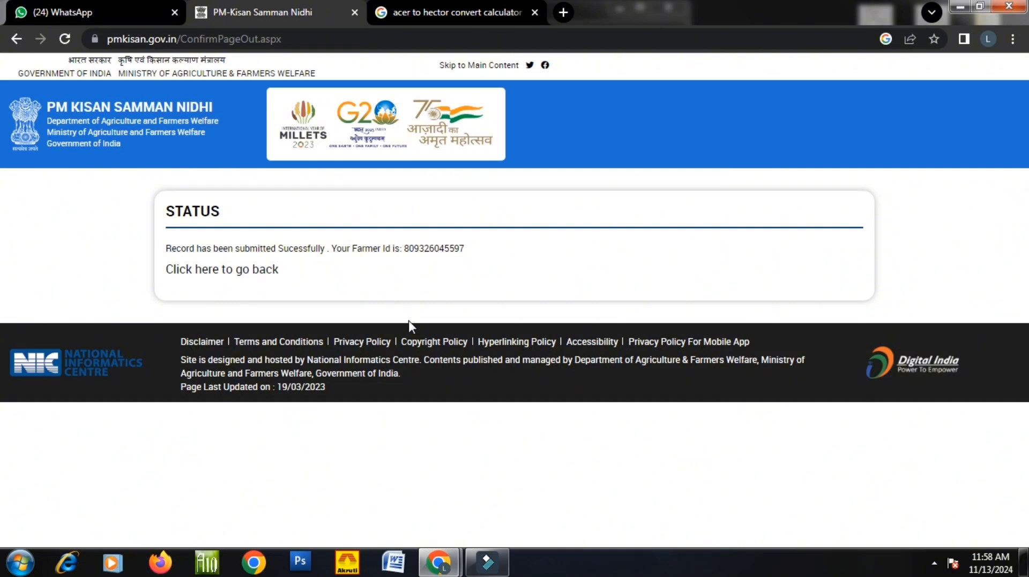
drag(465, 248, 403, 248)
click(517, 272)
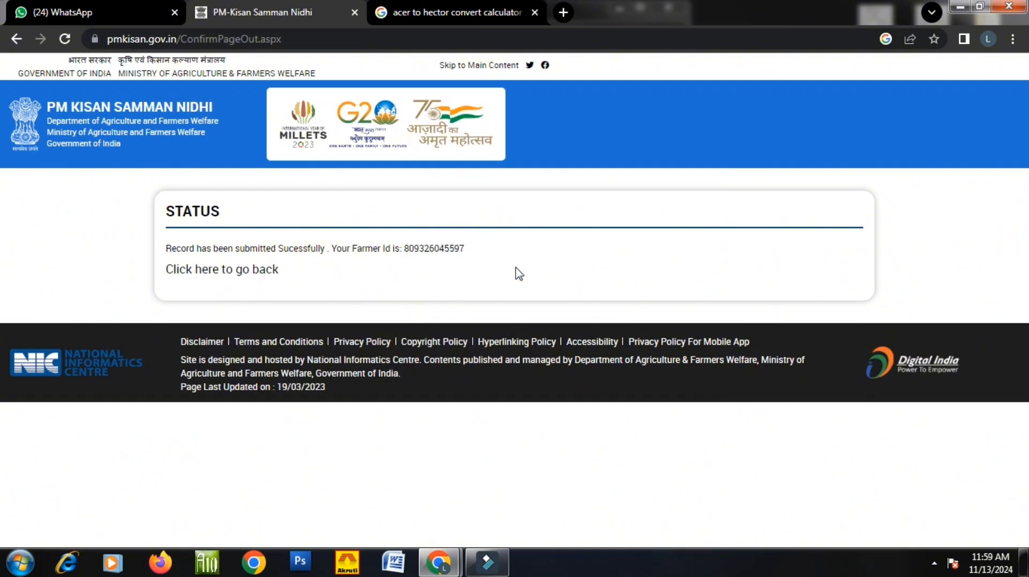